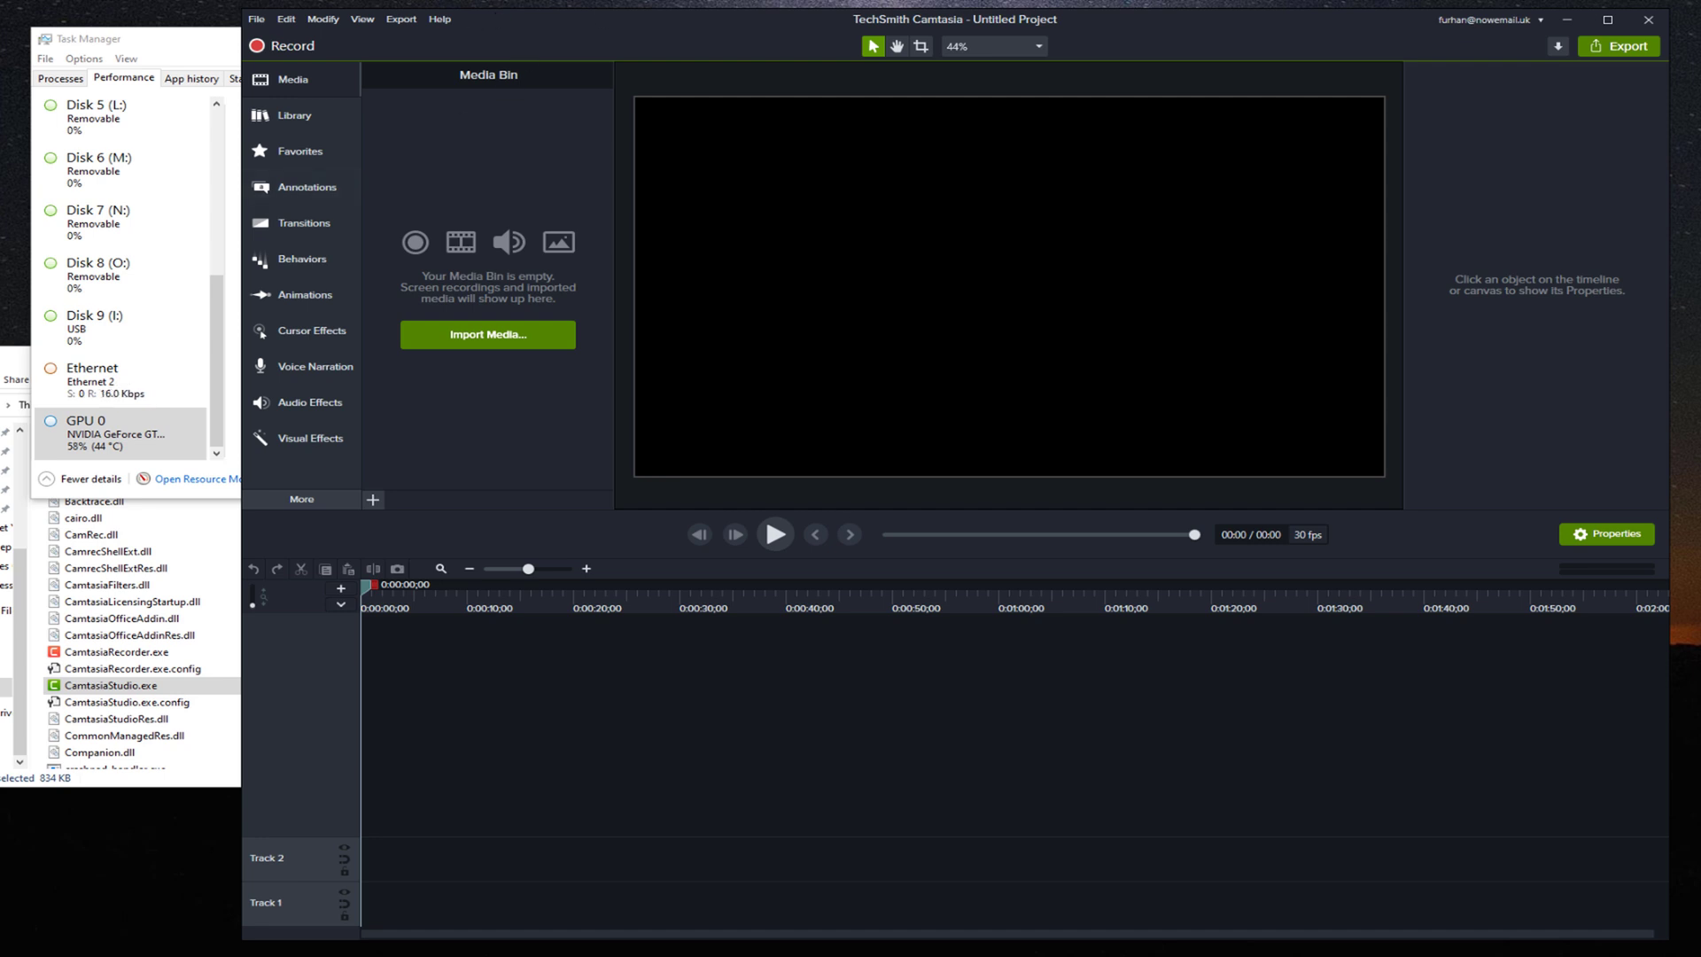
In Preferences > Advanced, set Hardware Acceleration to the NVIDIA GeForce GTX 1060 6GB and confirm with OK
{"action": "left_click", "coordinate": [256, 18]}
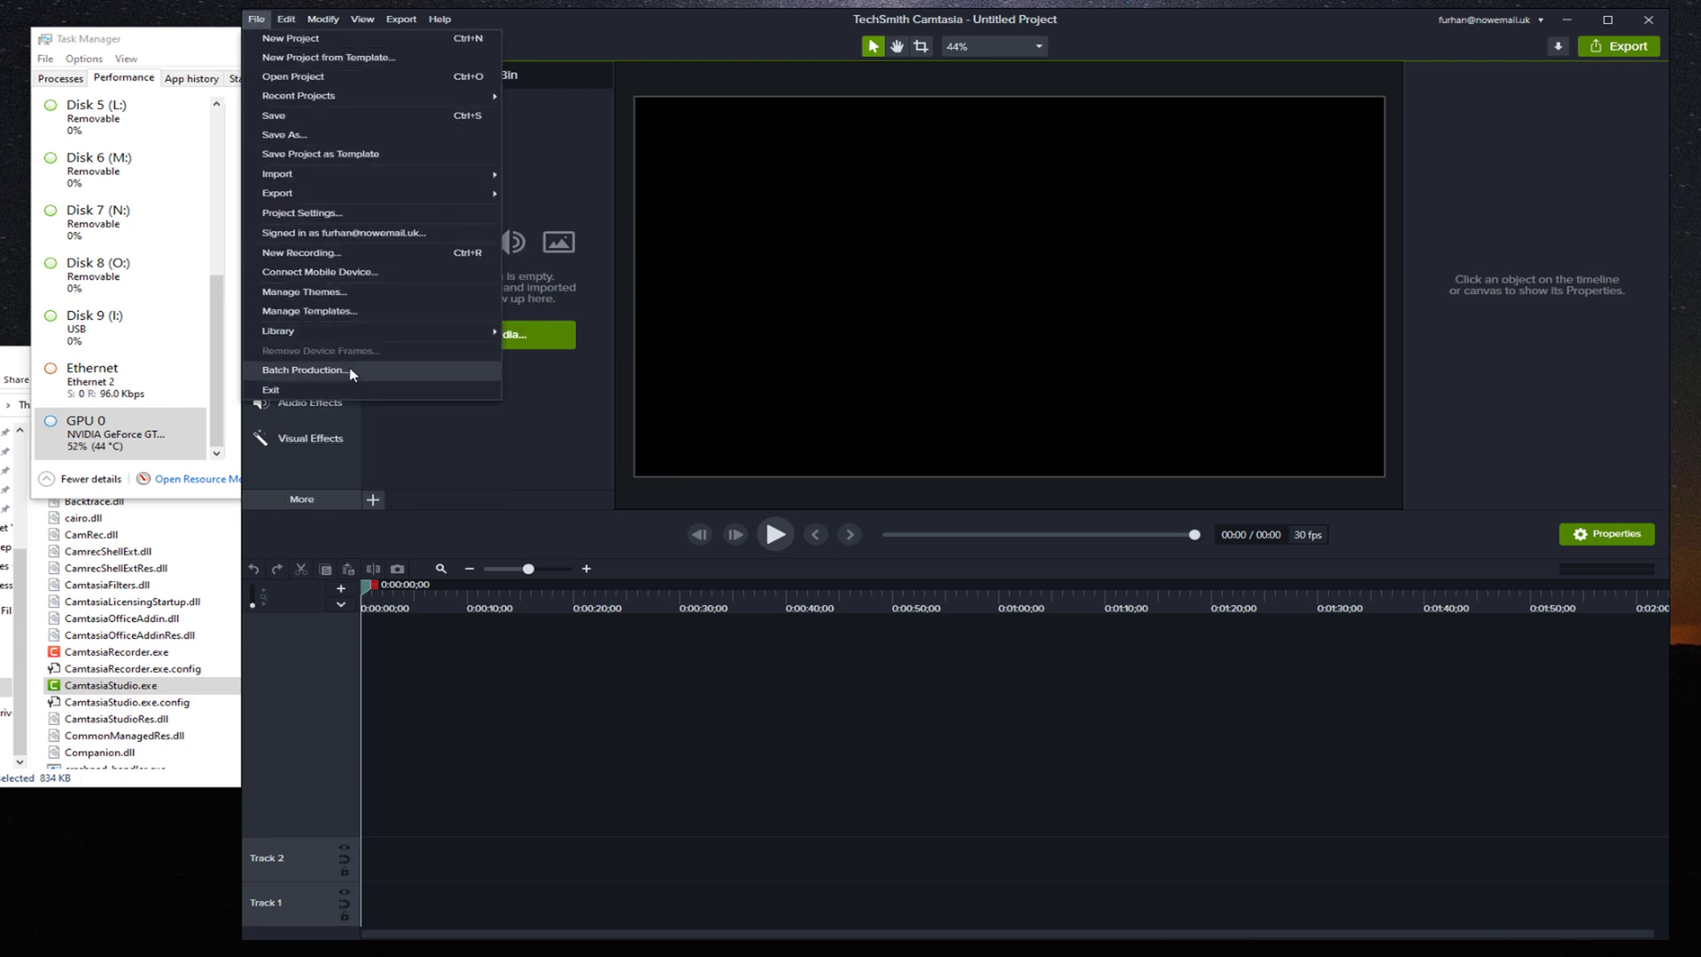
{"action": "mouse_move", "coordinate": [286, 22]}
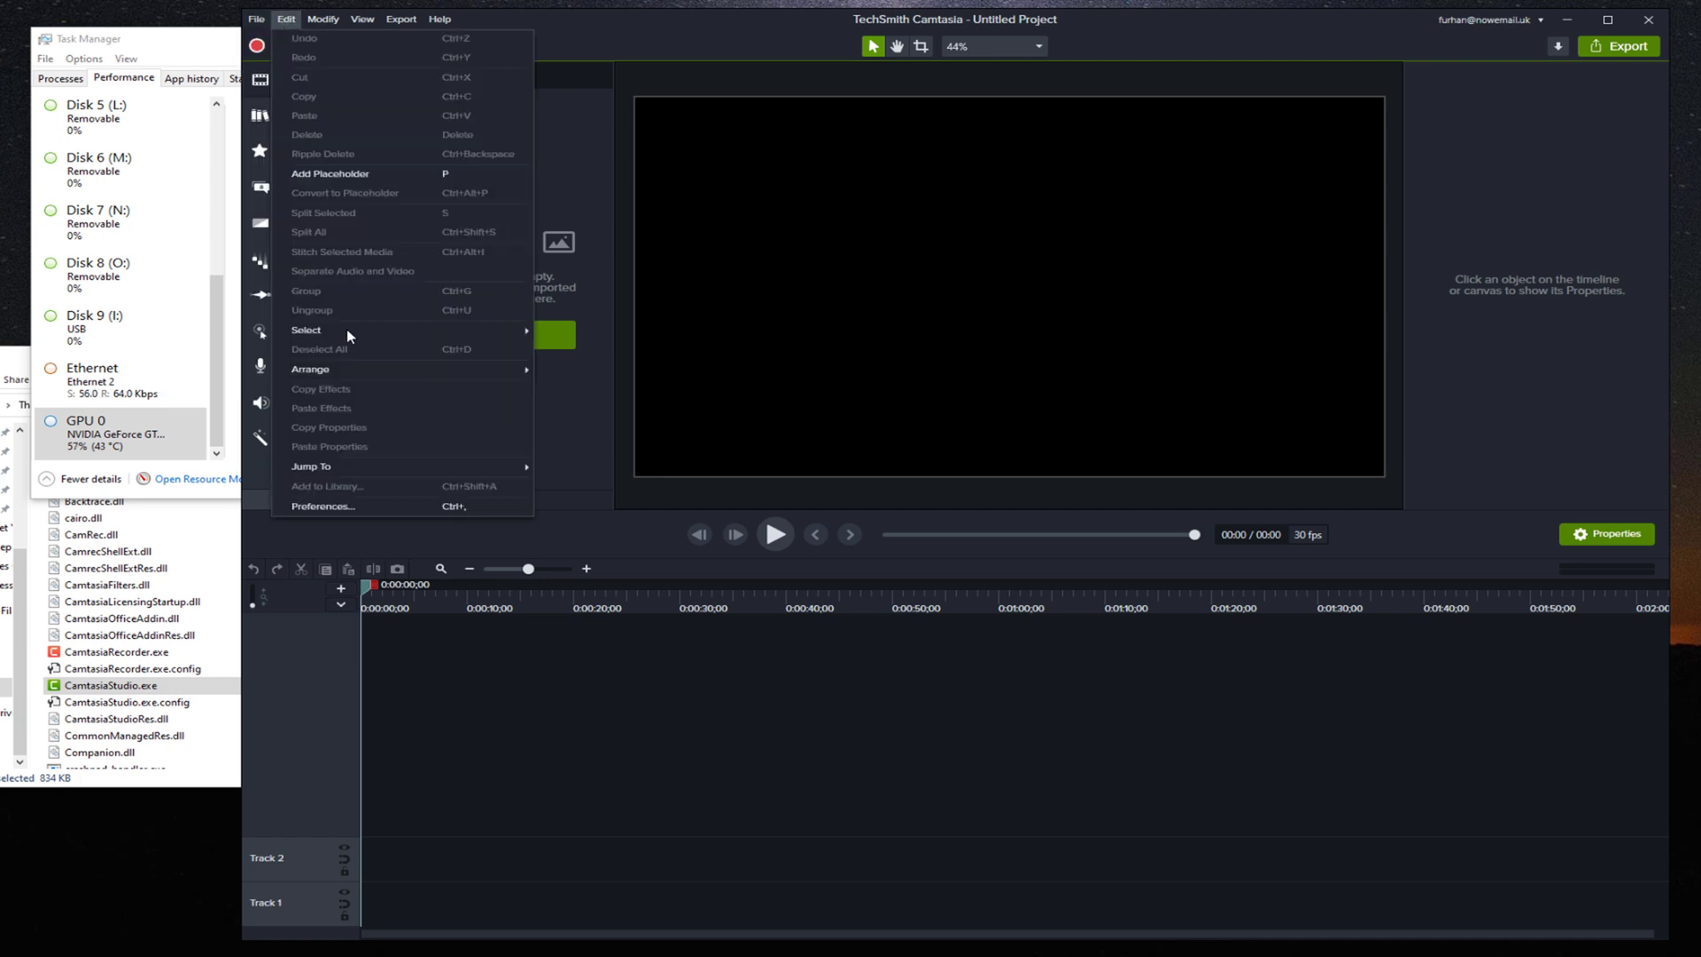
{"action": "left_click", "coordinate": [317, 507]}
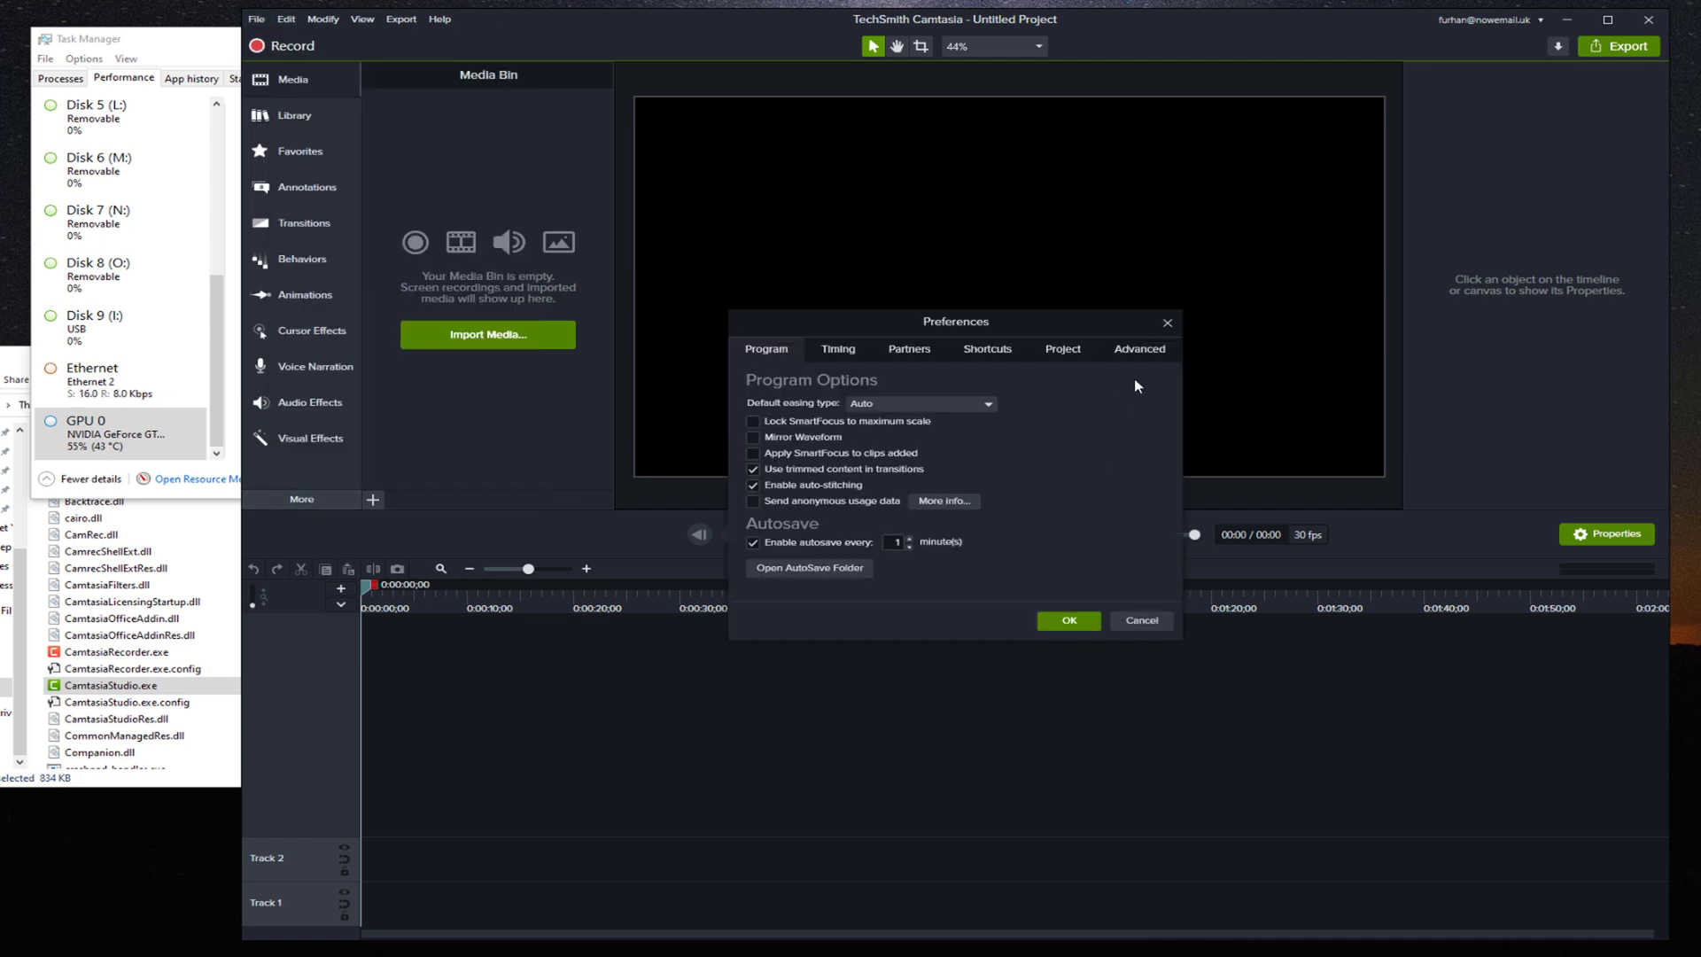
{"action": "left_click", "coordinate": [1140, 350]}
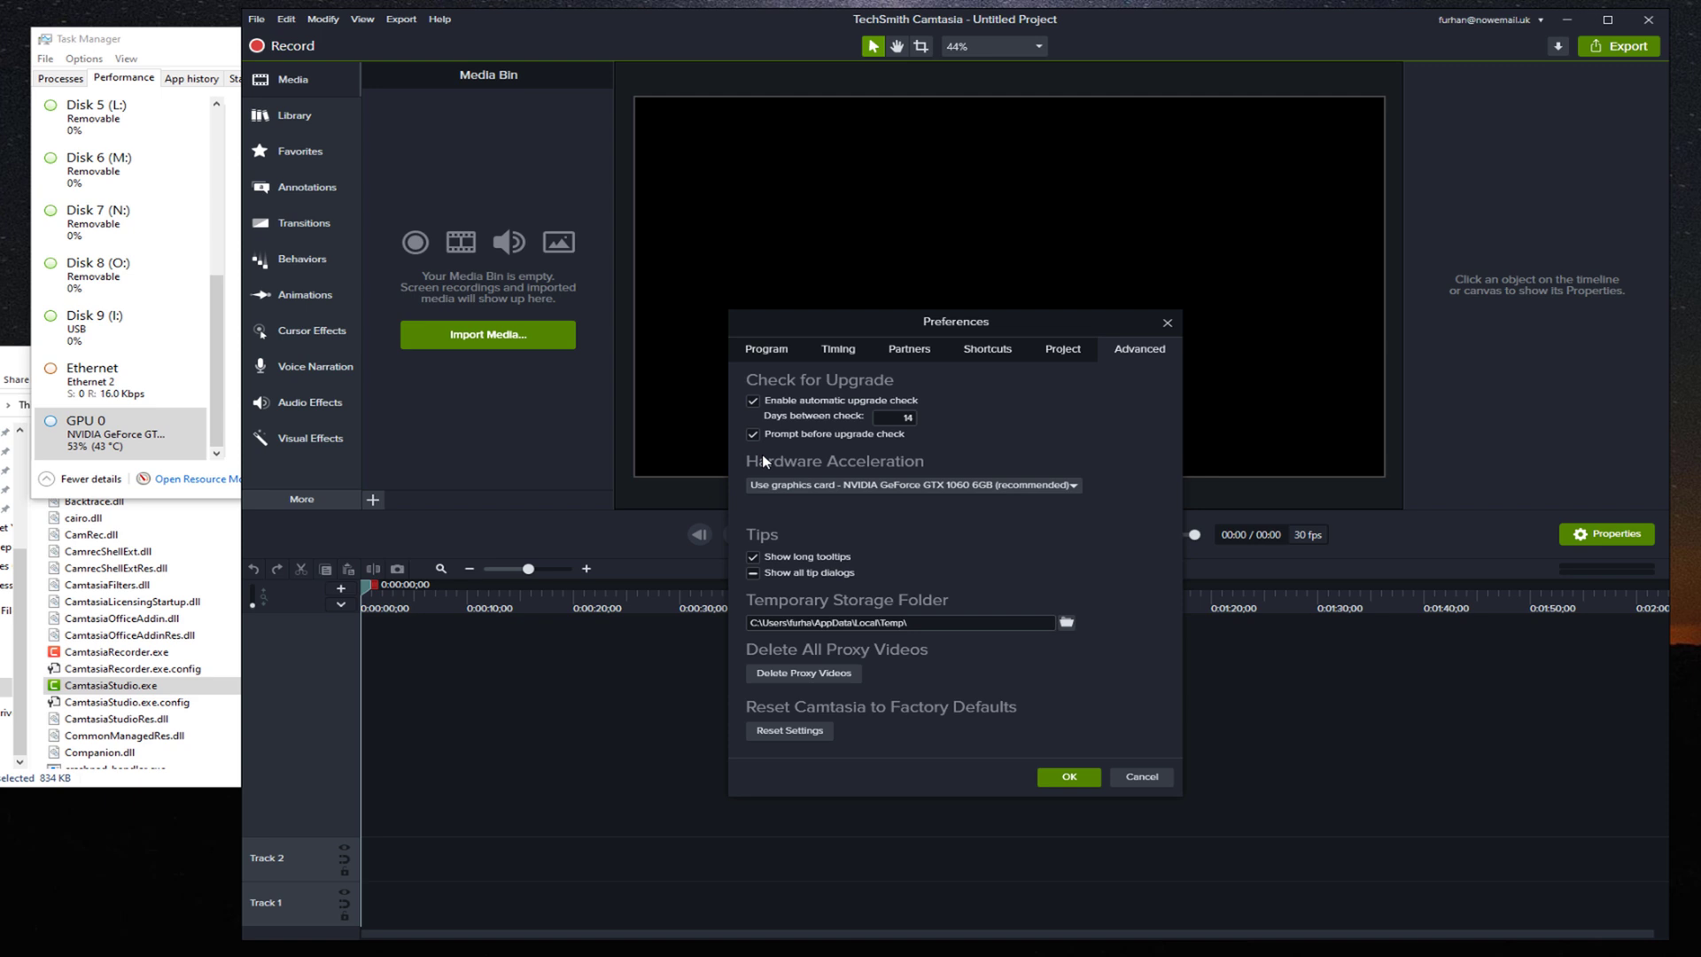
{"action": "left_click", "coordinate": [912, 483]}
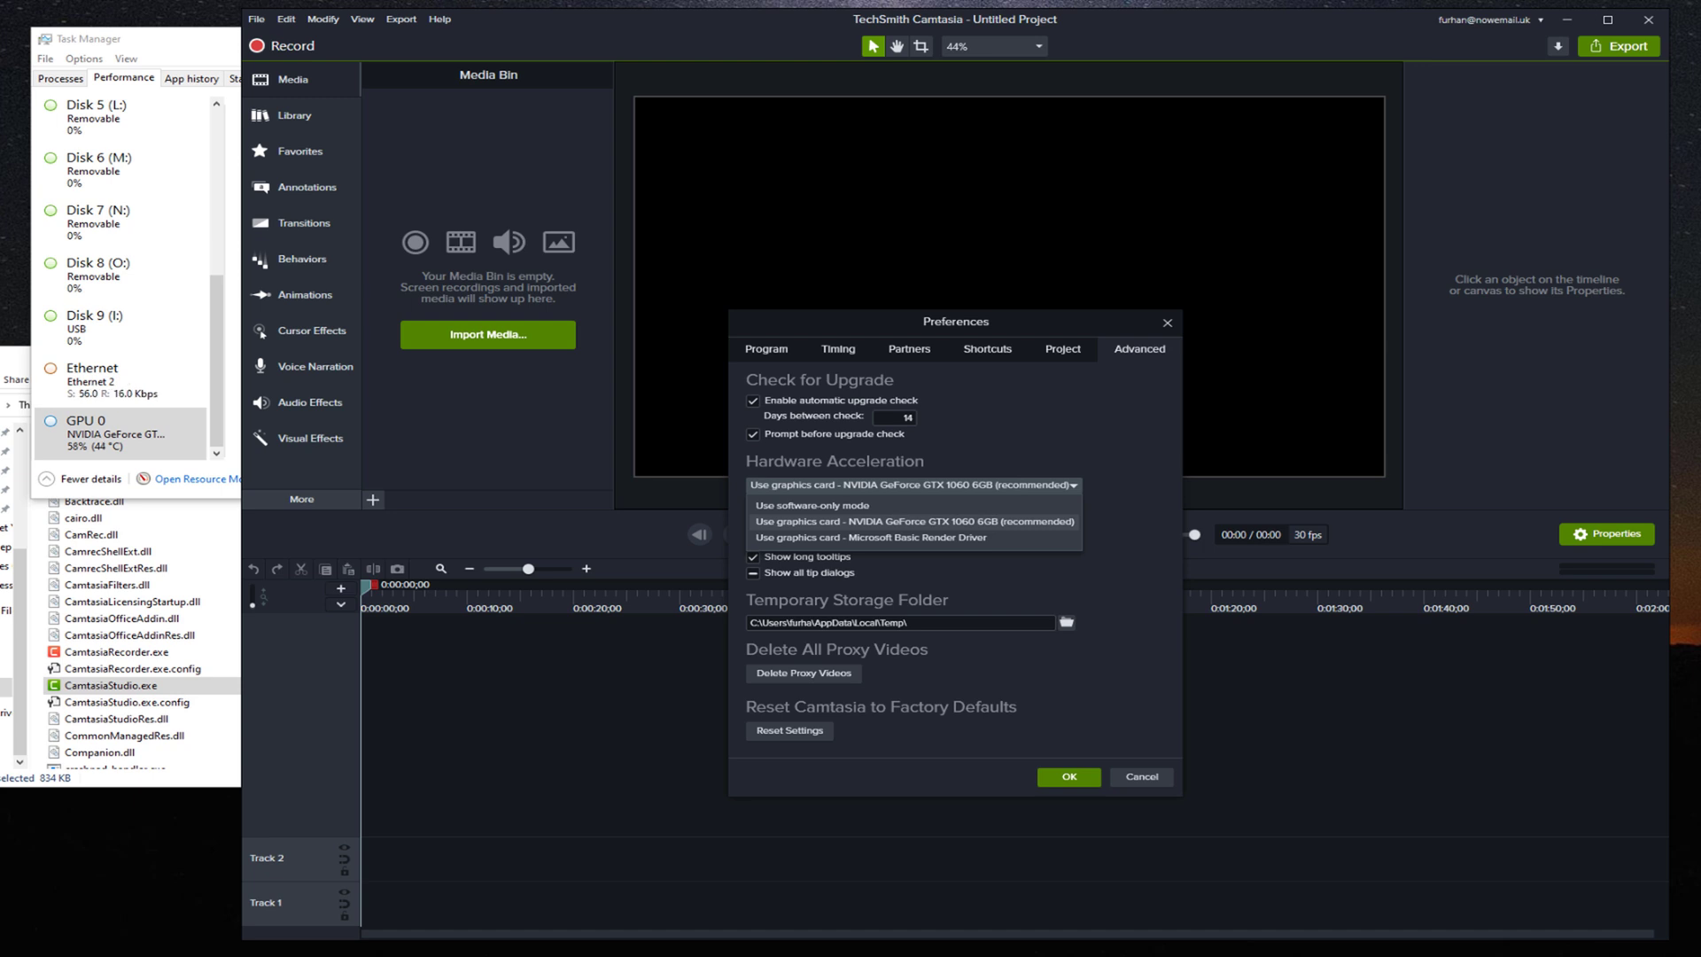
{"action": "left_click", "coordinate": [1067, 484]}
{"action": "left_click", "coordinate": [1066, 485]}
{"action": "left_click", "coordinate": [1070, 437]}
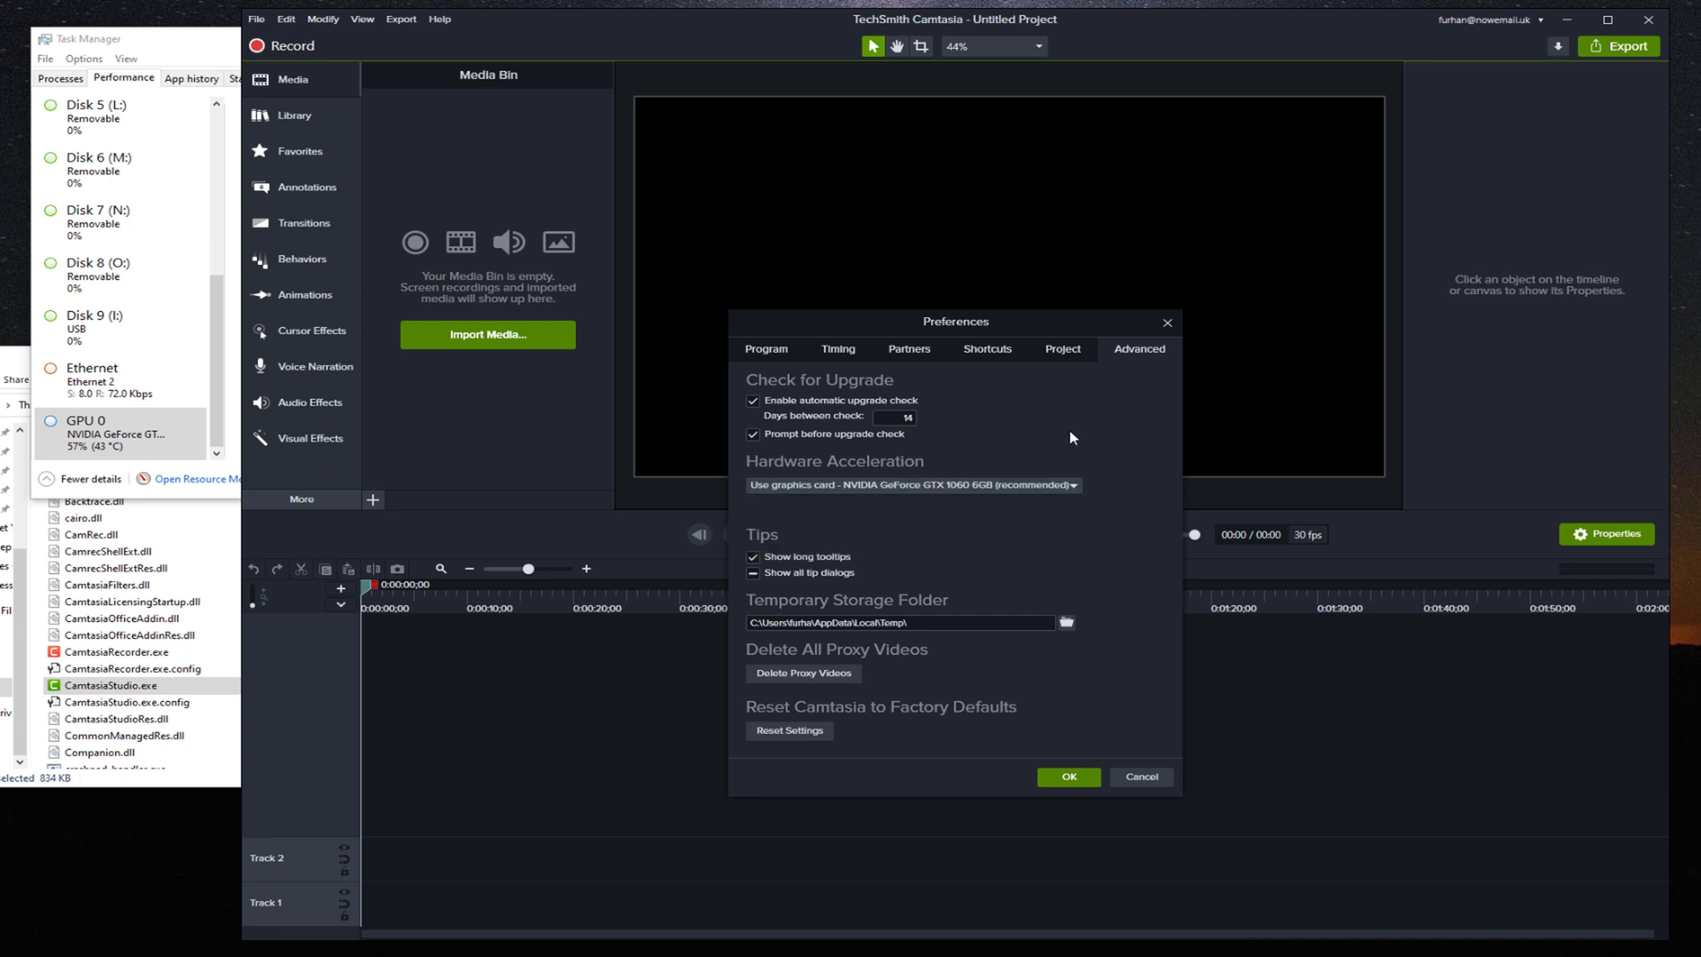
{"action": "left_click", "coordinate": [1072, 776]}
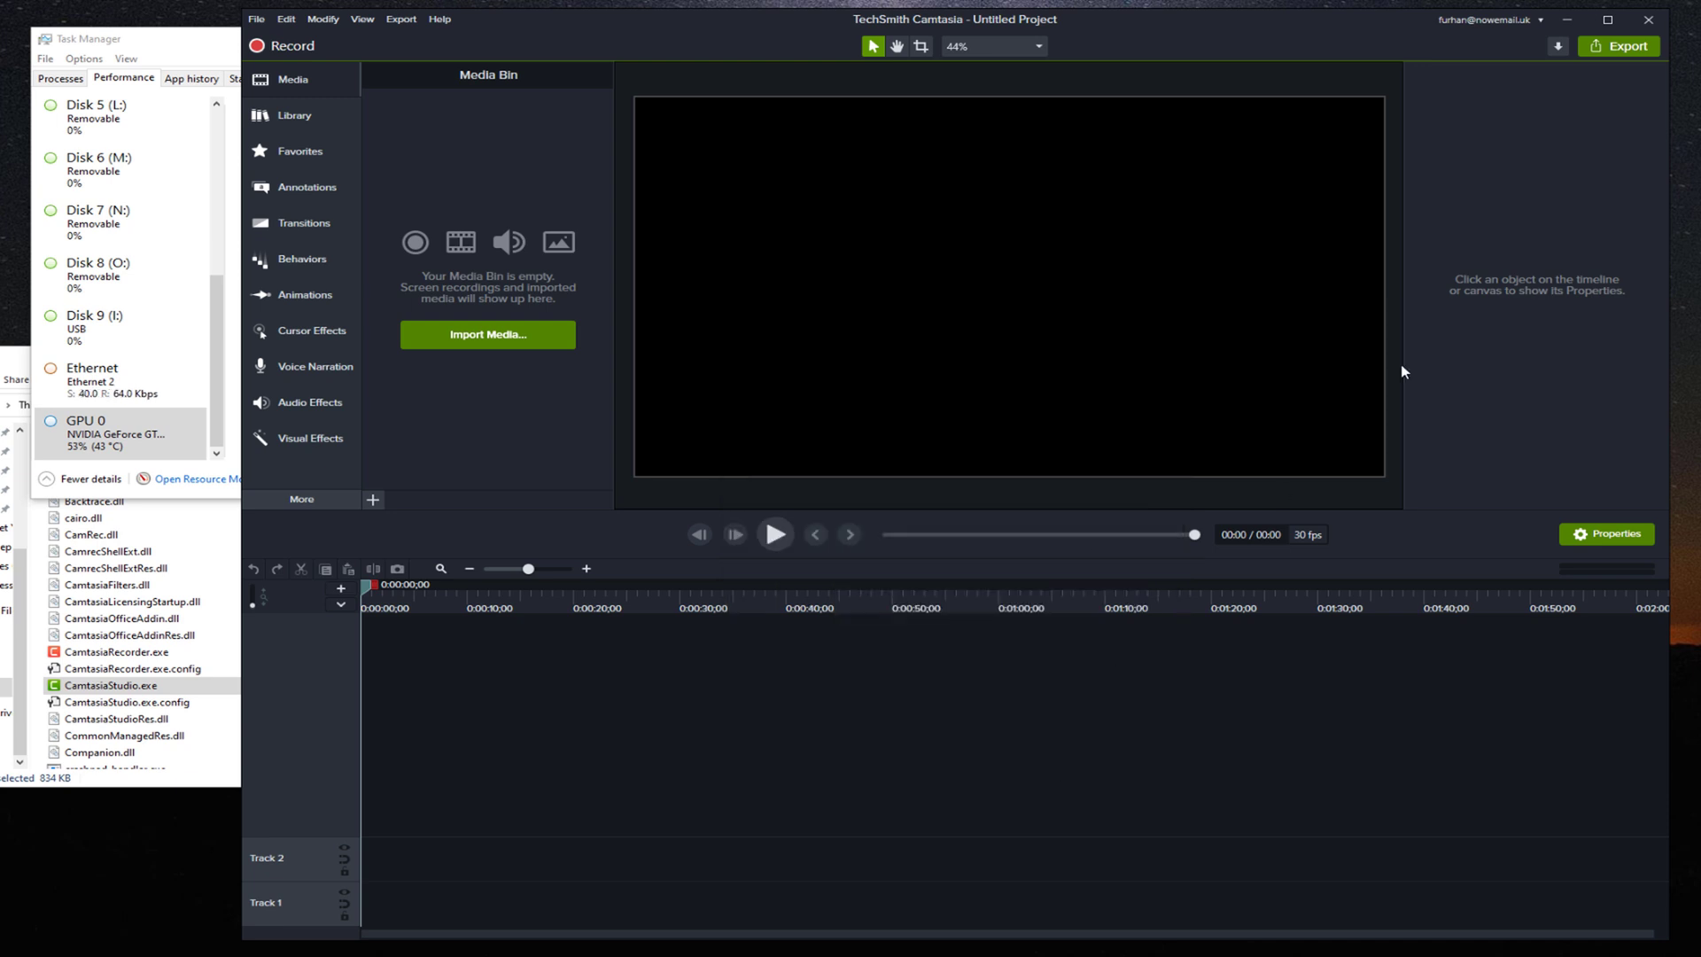
Close Camtasia, then go from the desktop's Display settings down to the Graphics settings page
{"action": "left_click", "coordinate": [1649, 20]}
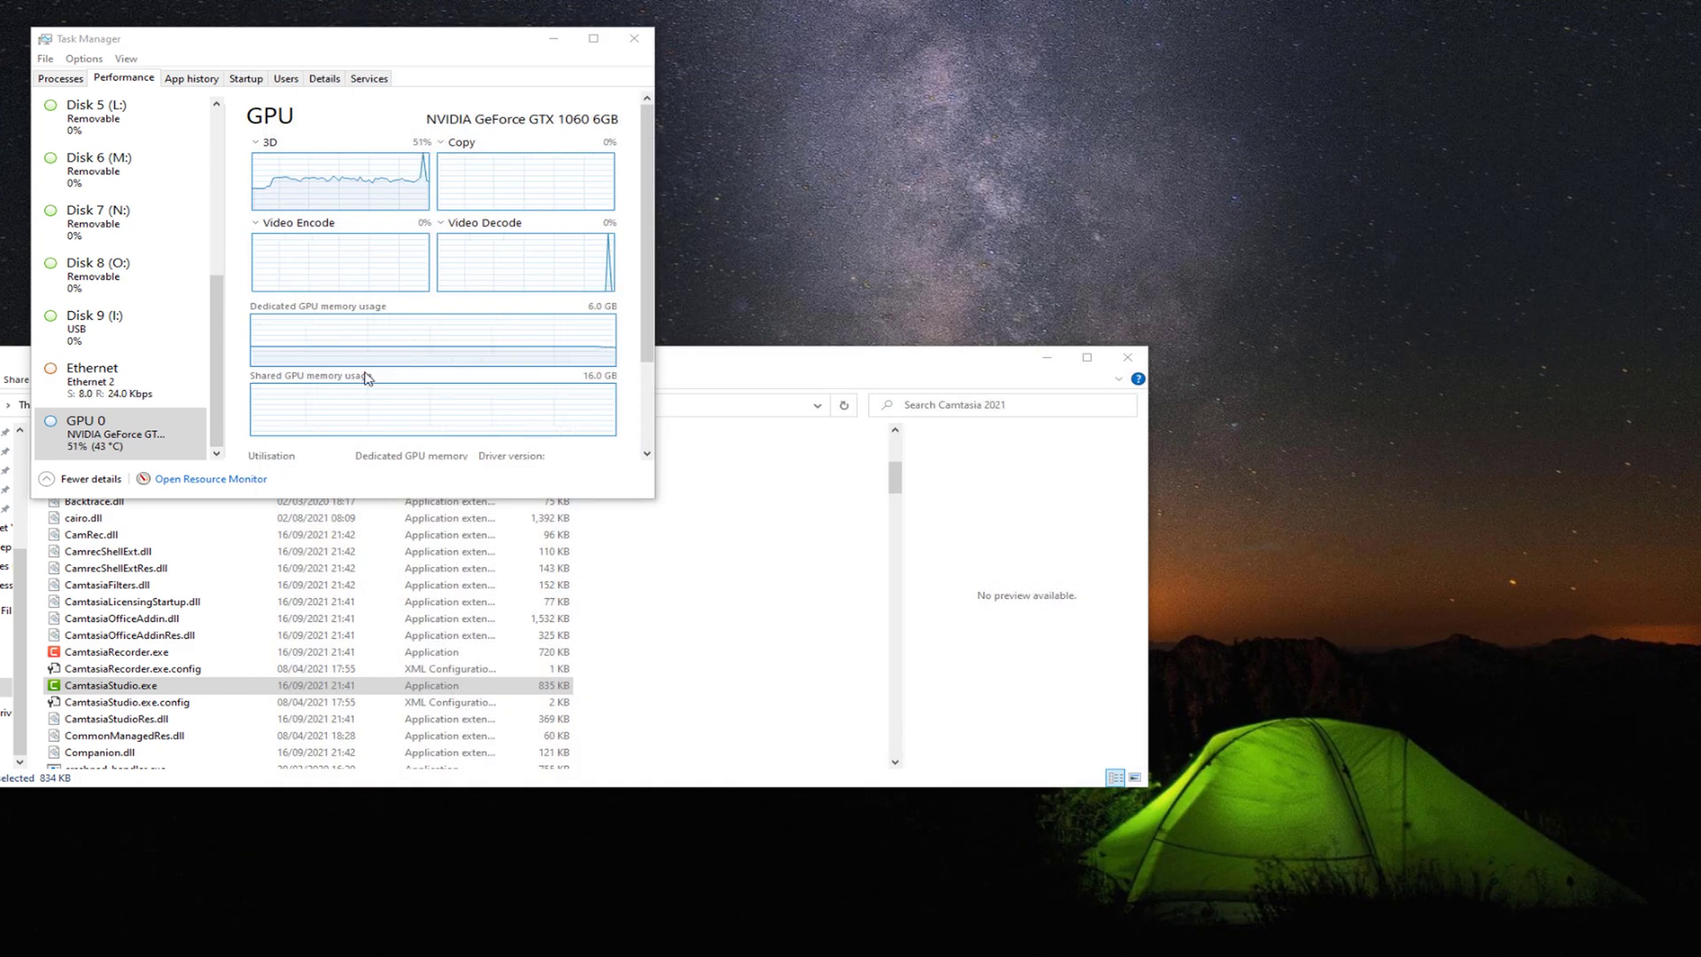
{"action": "left_click_drag", "start_coordinate": [293, 36], "coordinate": [1244, 62]}
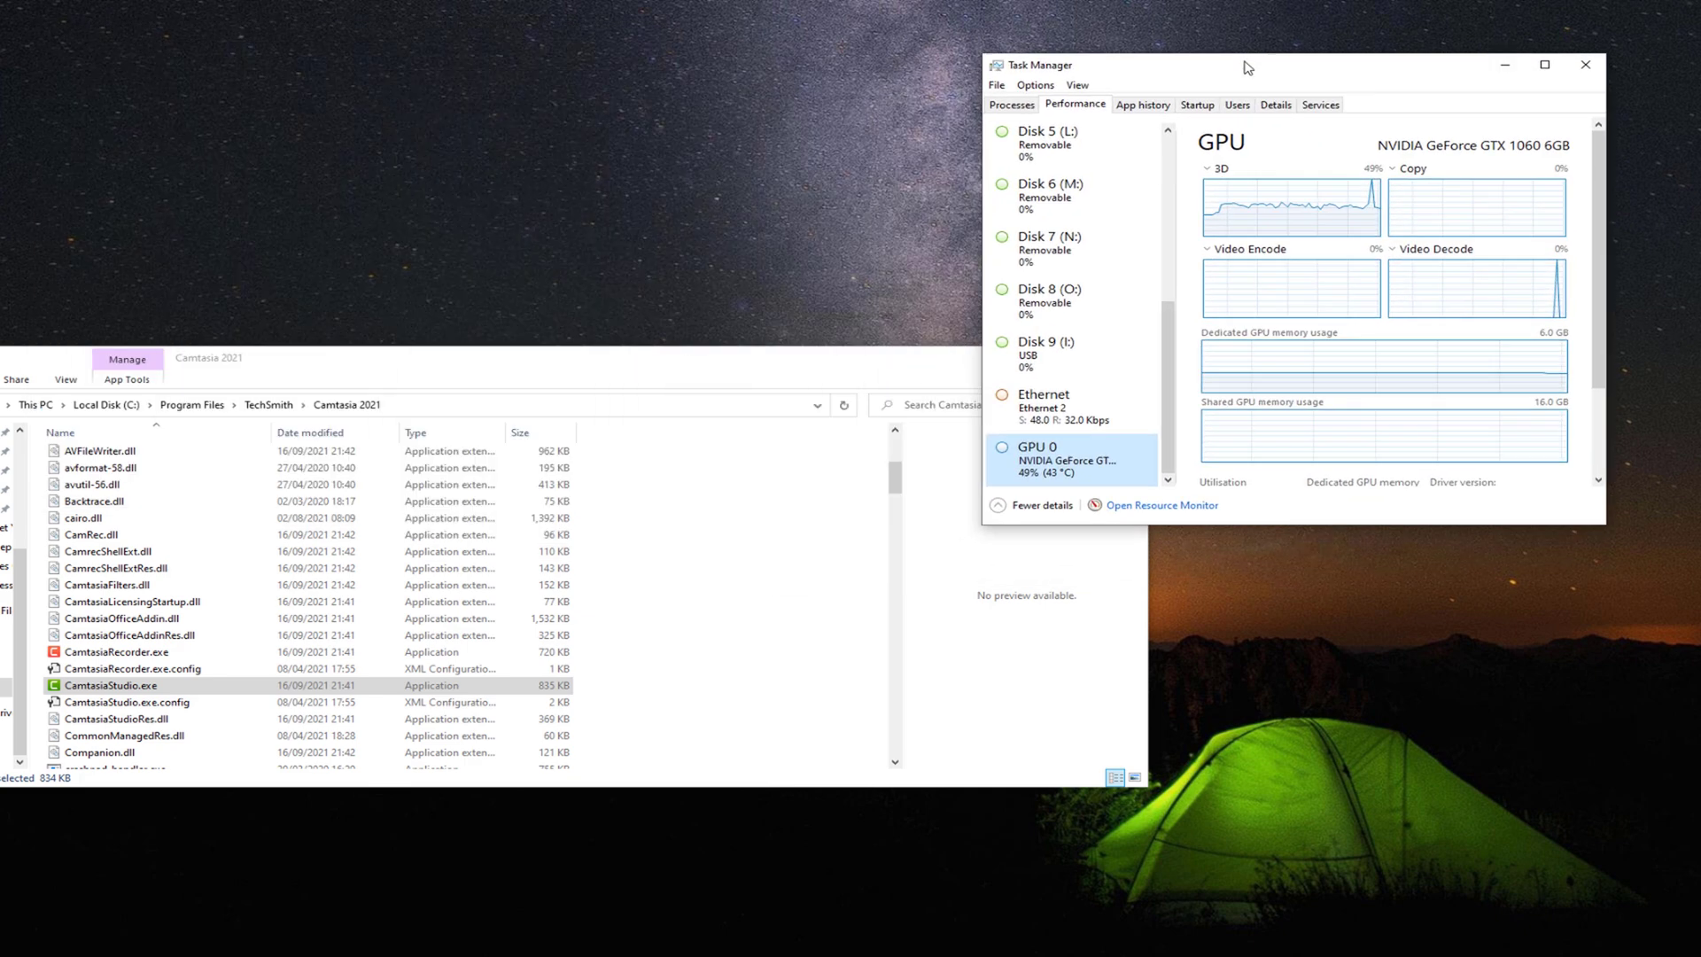
{"action": "right_click", "coordinate": [570, 129]}
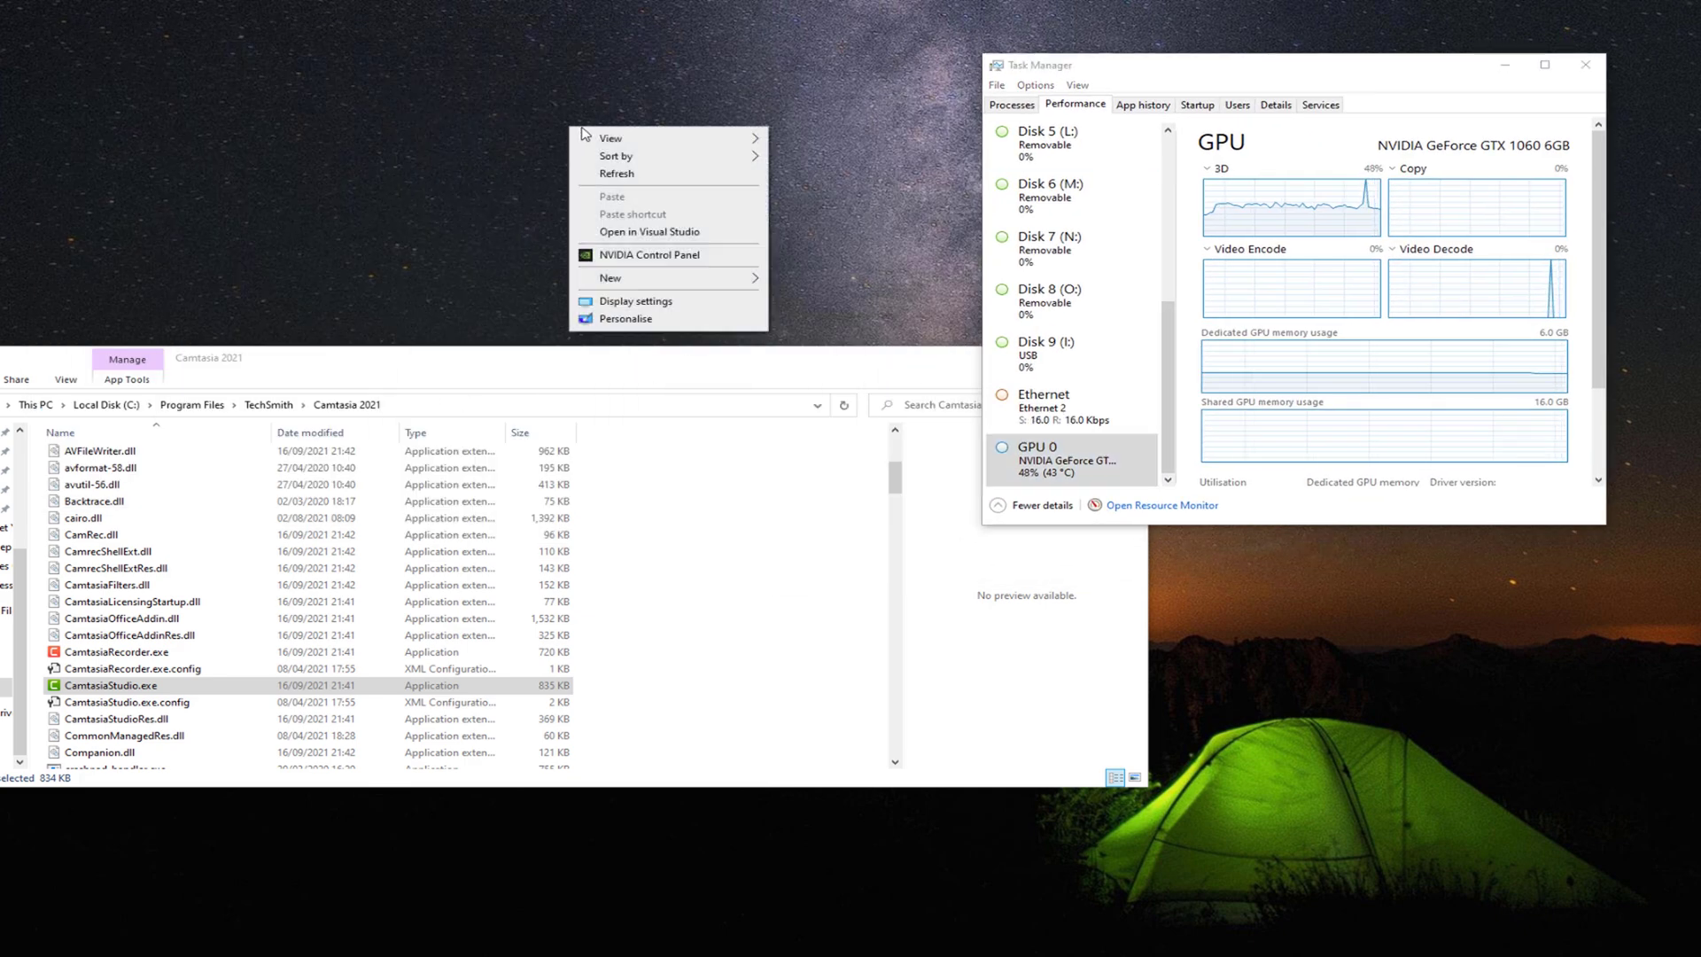
{"action": "left_click", "coordinate": [652, 303]}
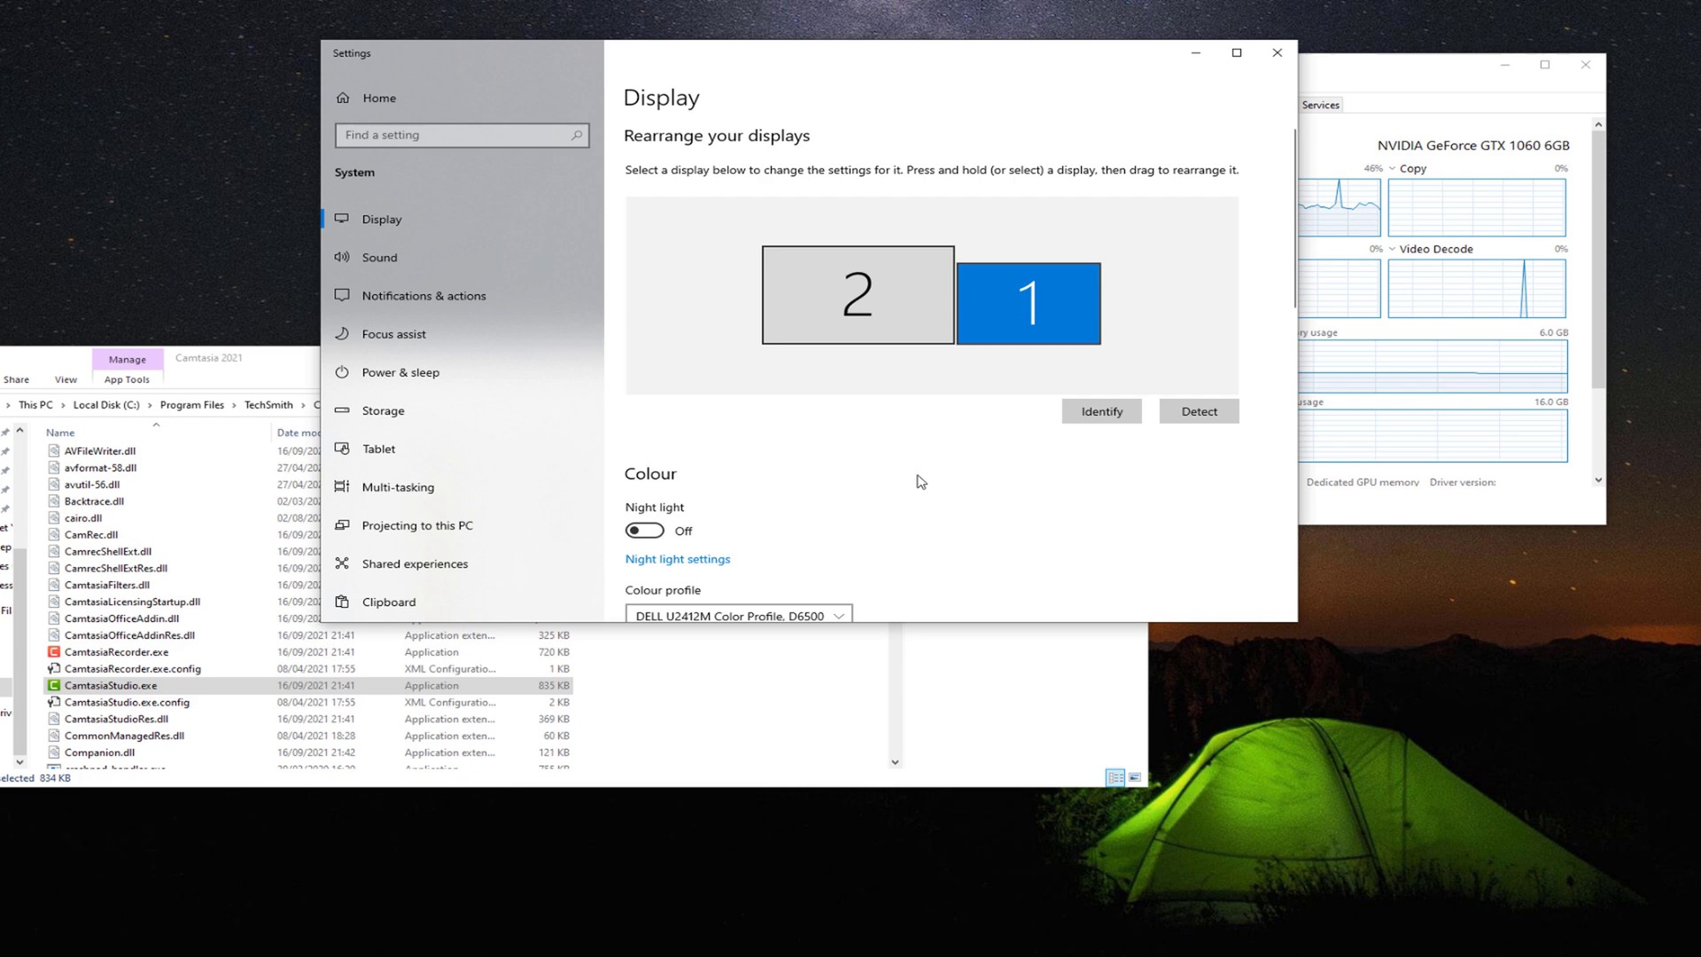
{"action": "scroll", "coordinate": [920, 482], "scroll_direction": "down", "scroll_amount": 10}
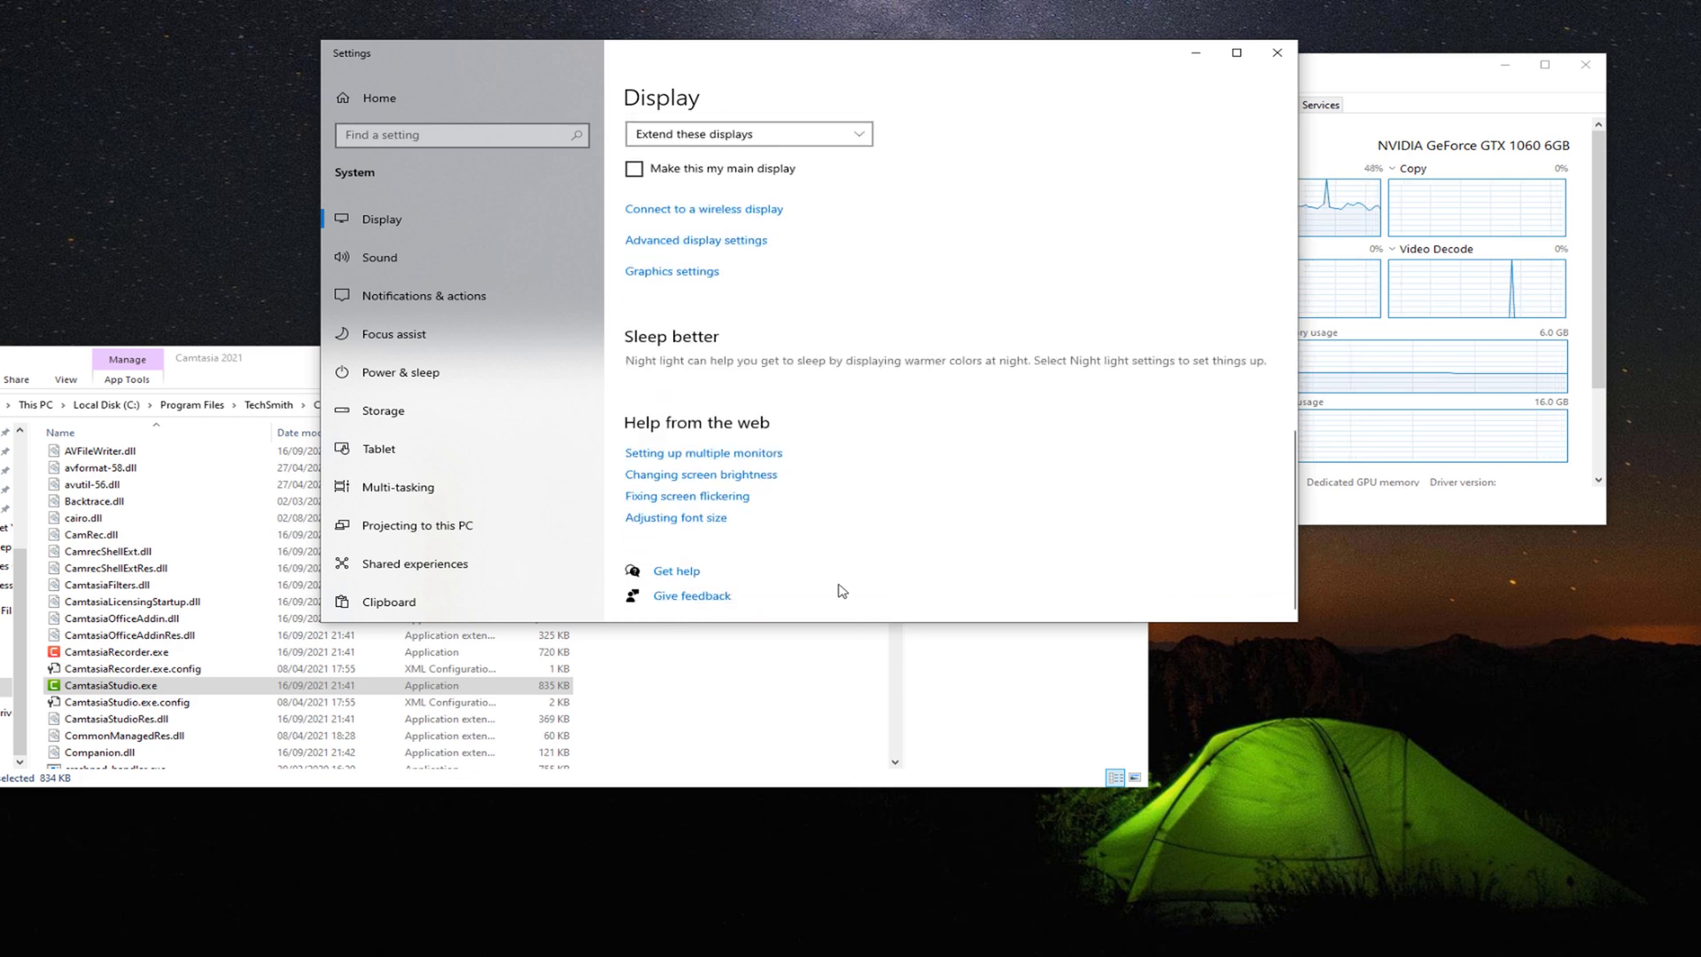
{"action": "left_click", "coordinate": [672, 275]}
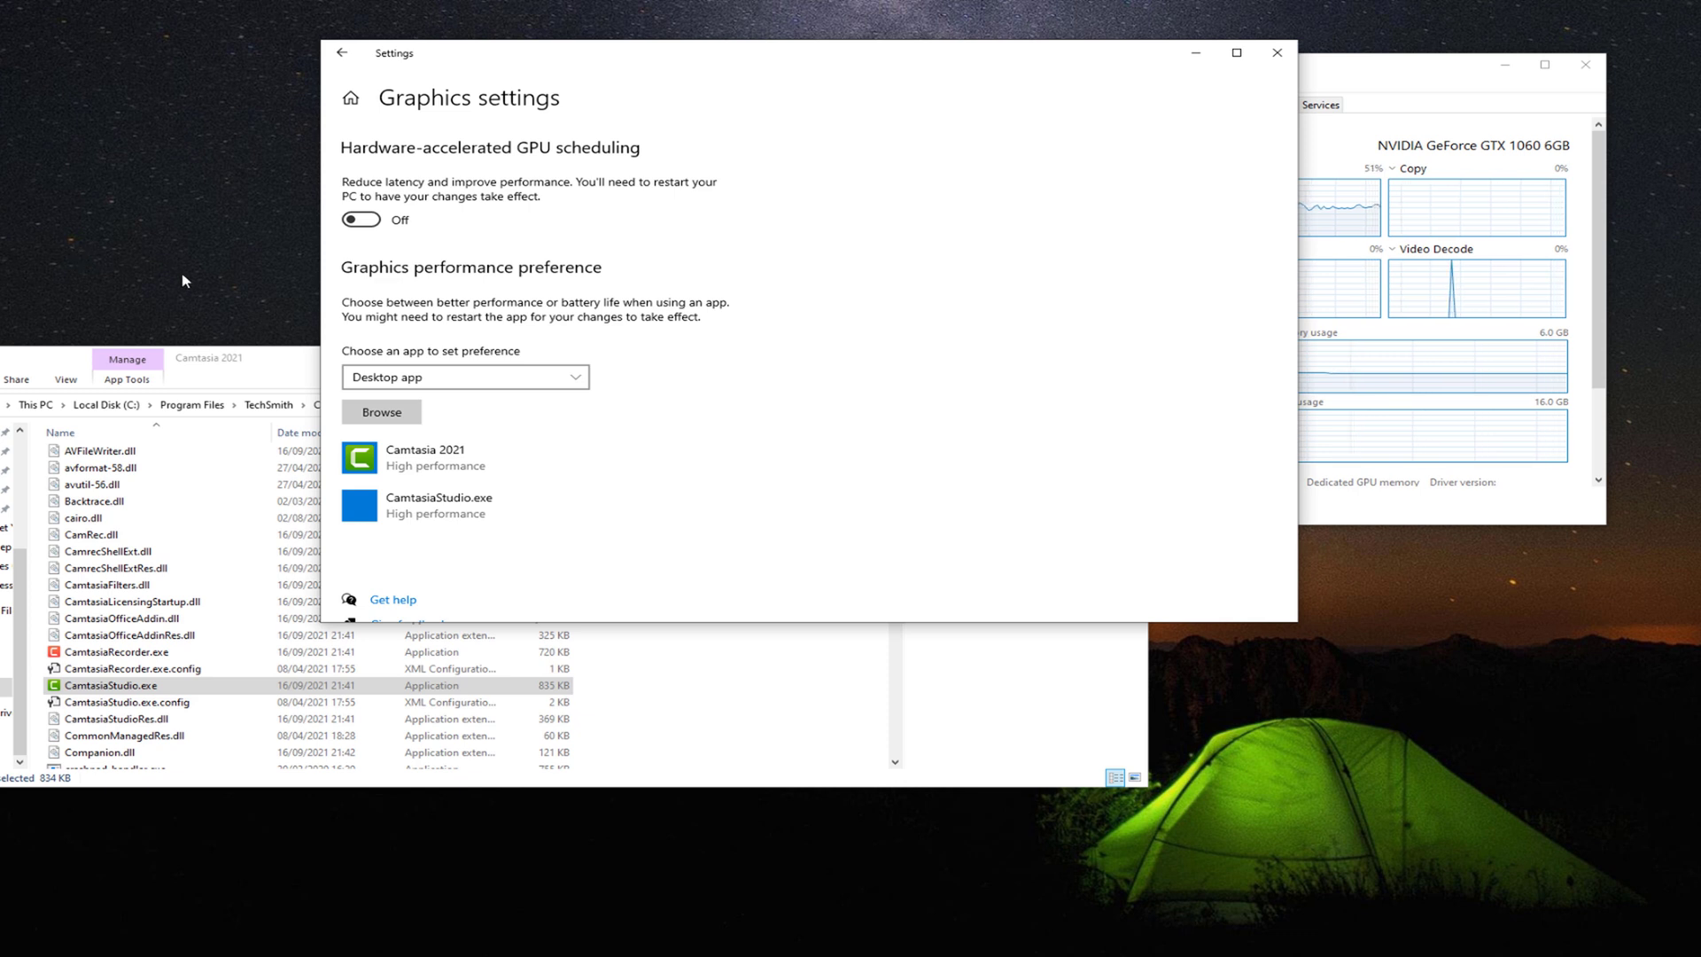
Locate and select CamtasiaStudio.exe in the Camtasia 2021 program folder in File Explorer
{"action": "left_click", "coordinate": [255, 361]}
{"action": "scroll", "coordinate": [138, 729], "scroll_direction": "down", "scroll_amount": 2}
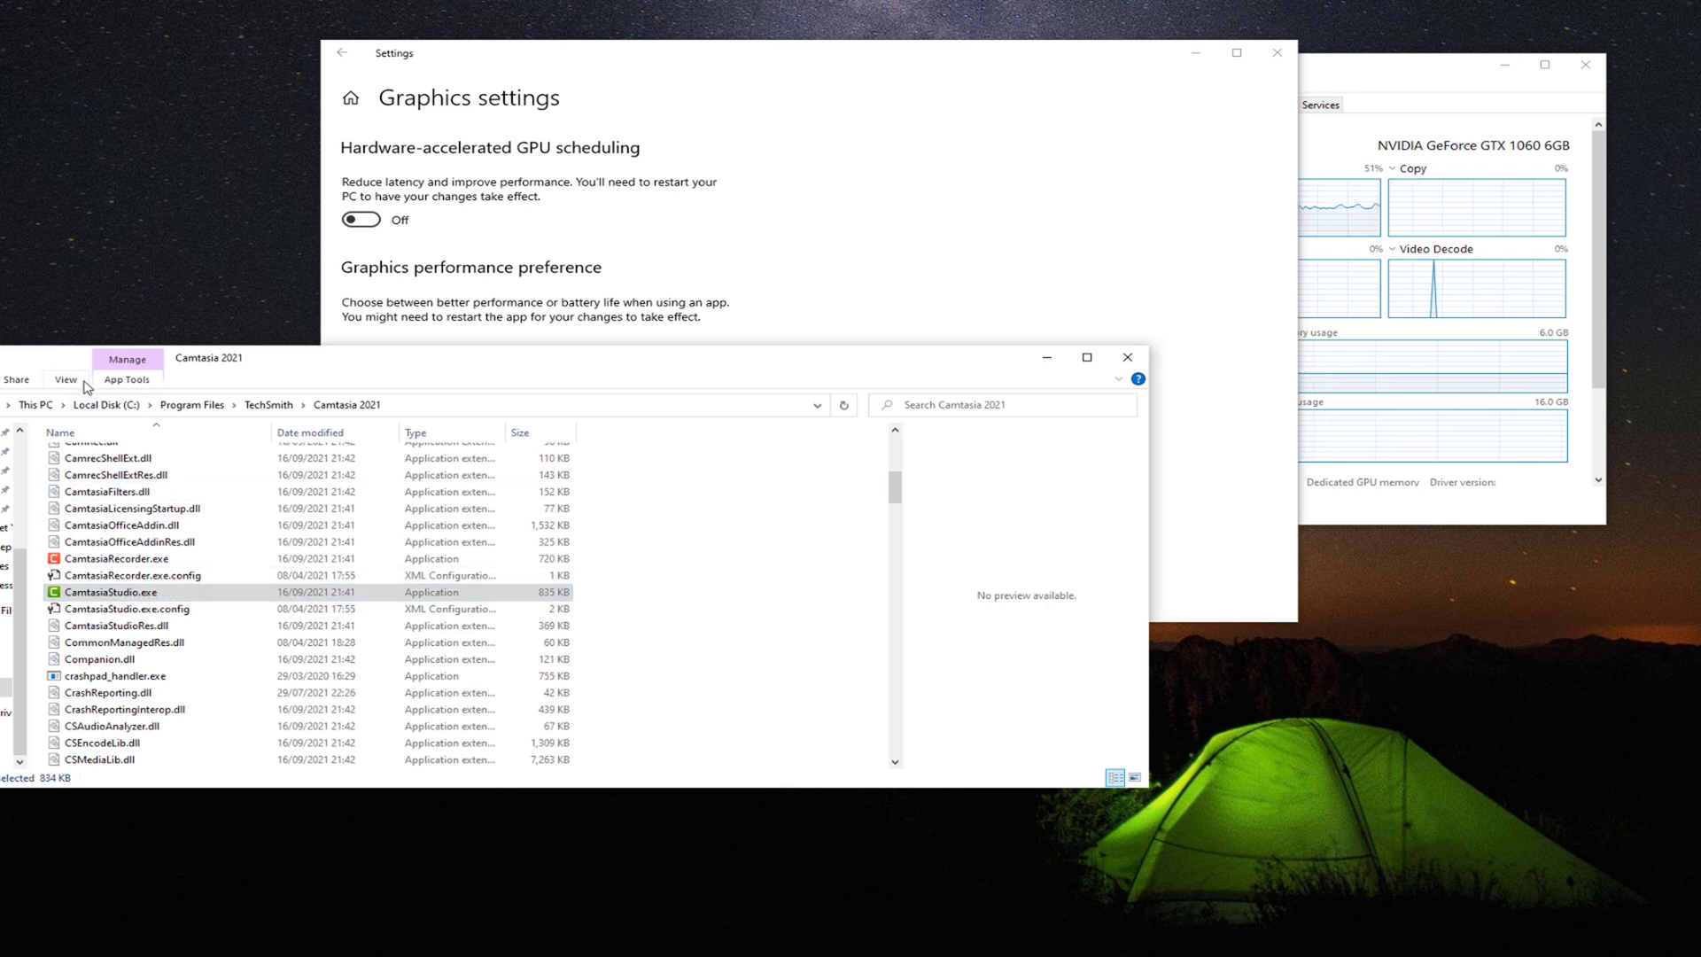
{"action": "left_click", "coordinate": [124, 378]}
{"action": "left_click_drag", "start_coordinate": [124, 372], "coordinate": [163, 377]}
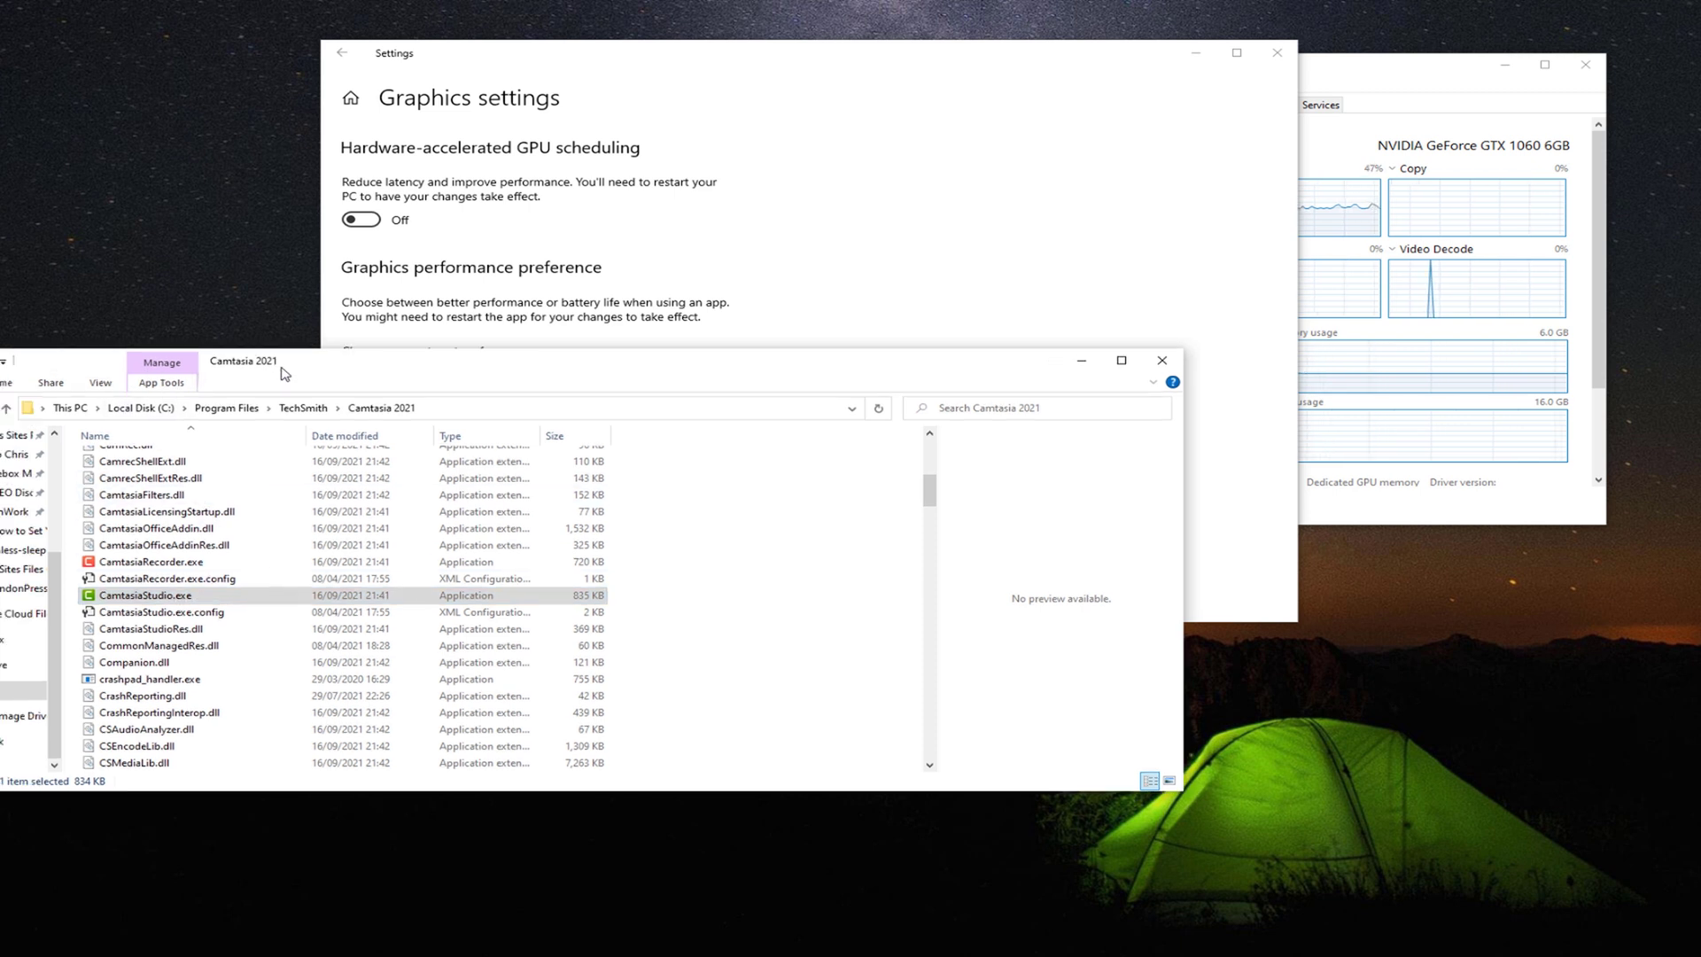
{"action": "left_click", "coordinate": [105, 385]}
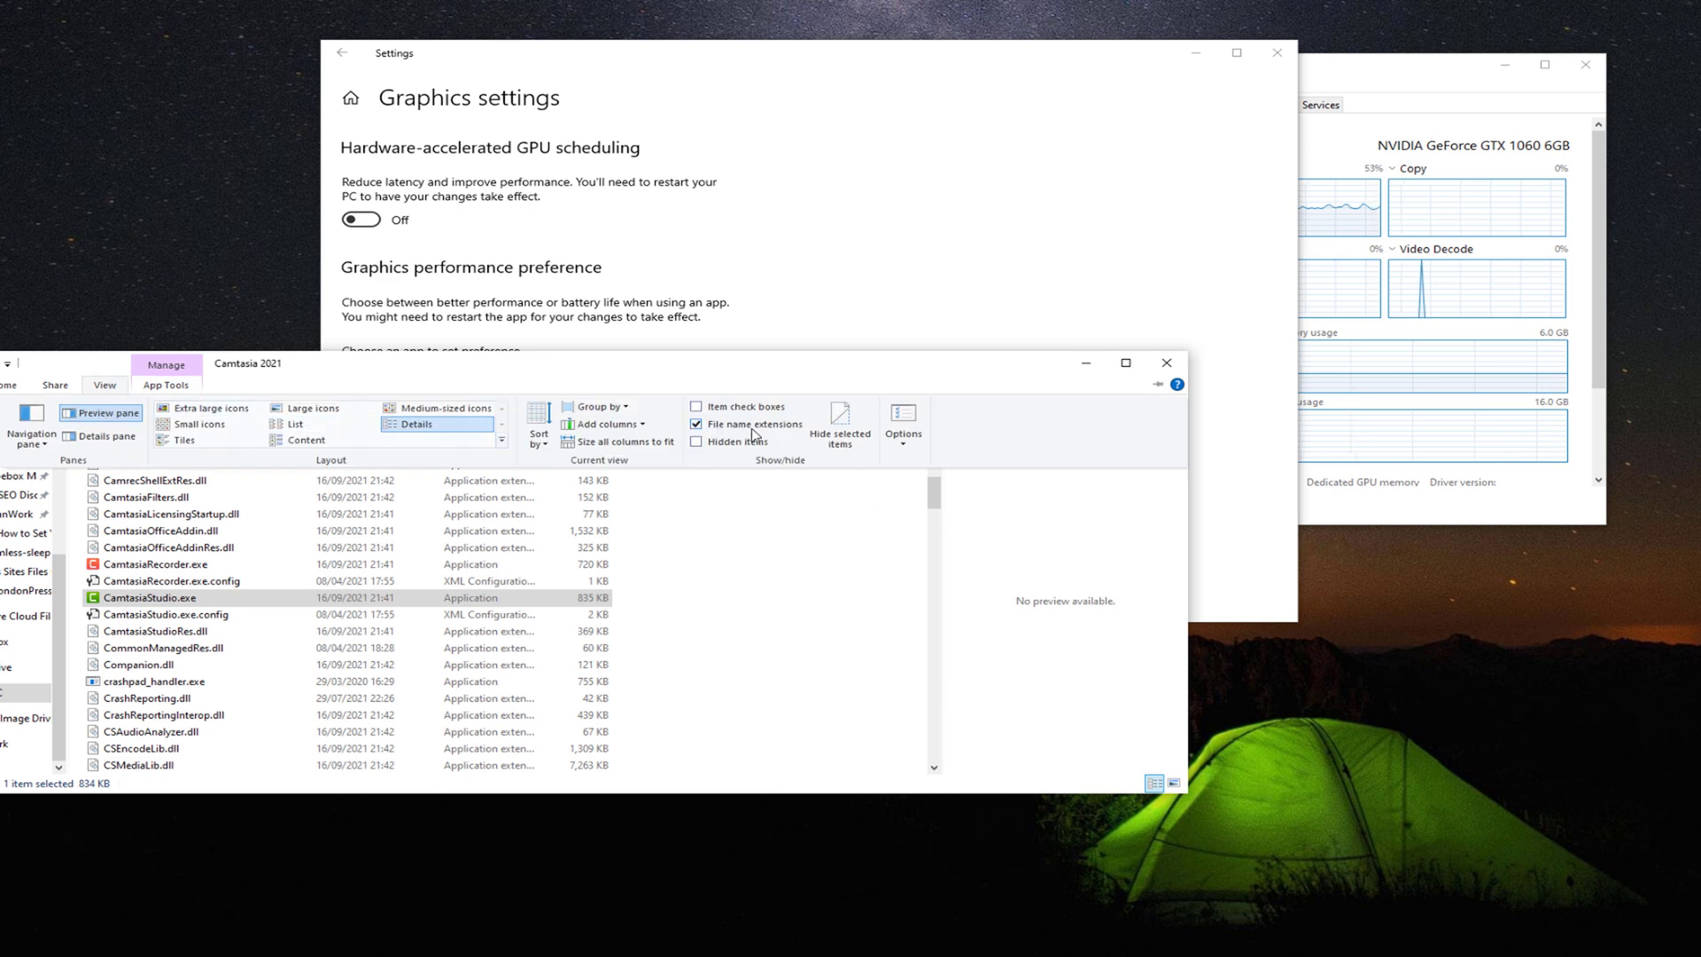
{"action": "left_click", "coordinate": [163, 600]}
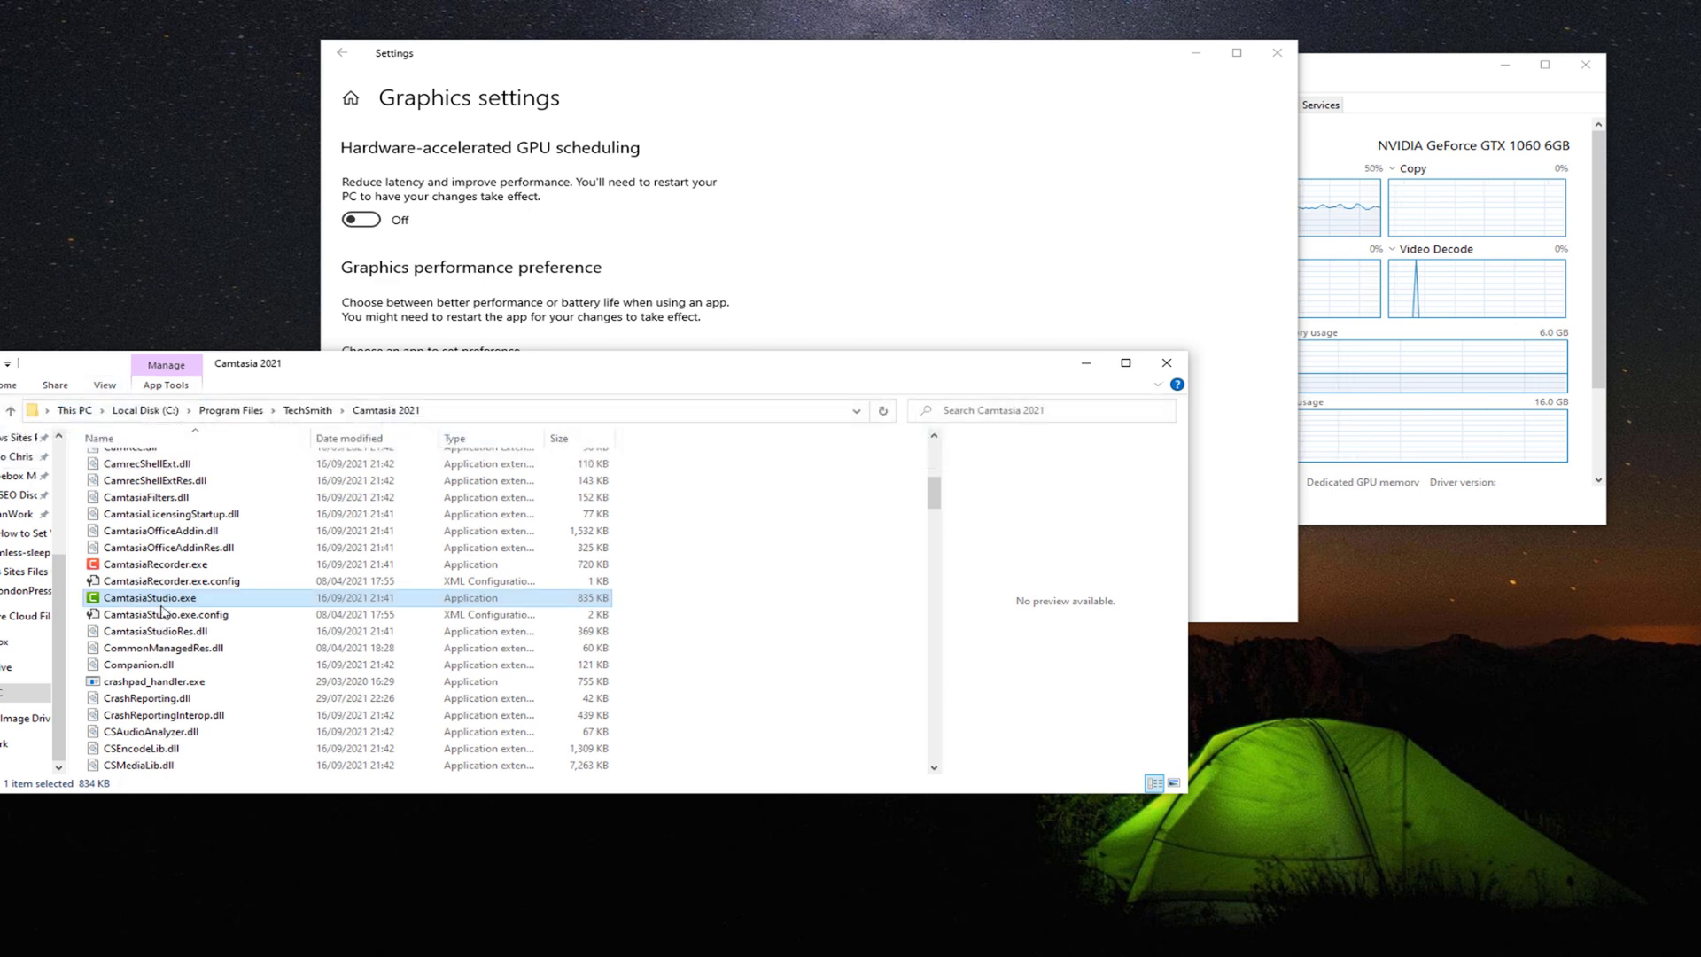
{"action": "left_click", "coordinate": [168, 616]}
{"action": "left_click", "coordinate": [181, 601]}
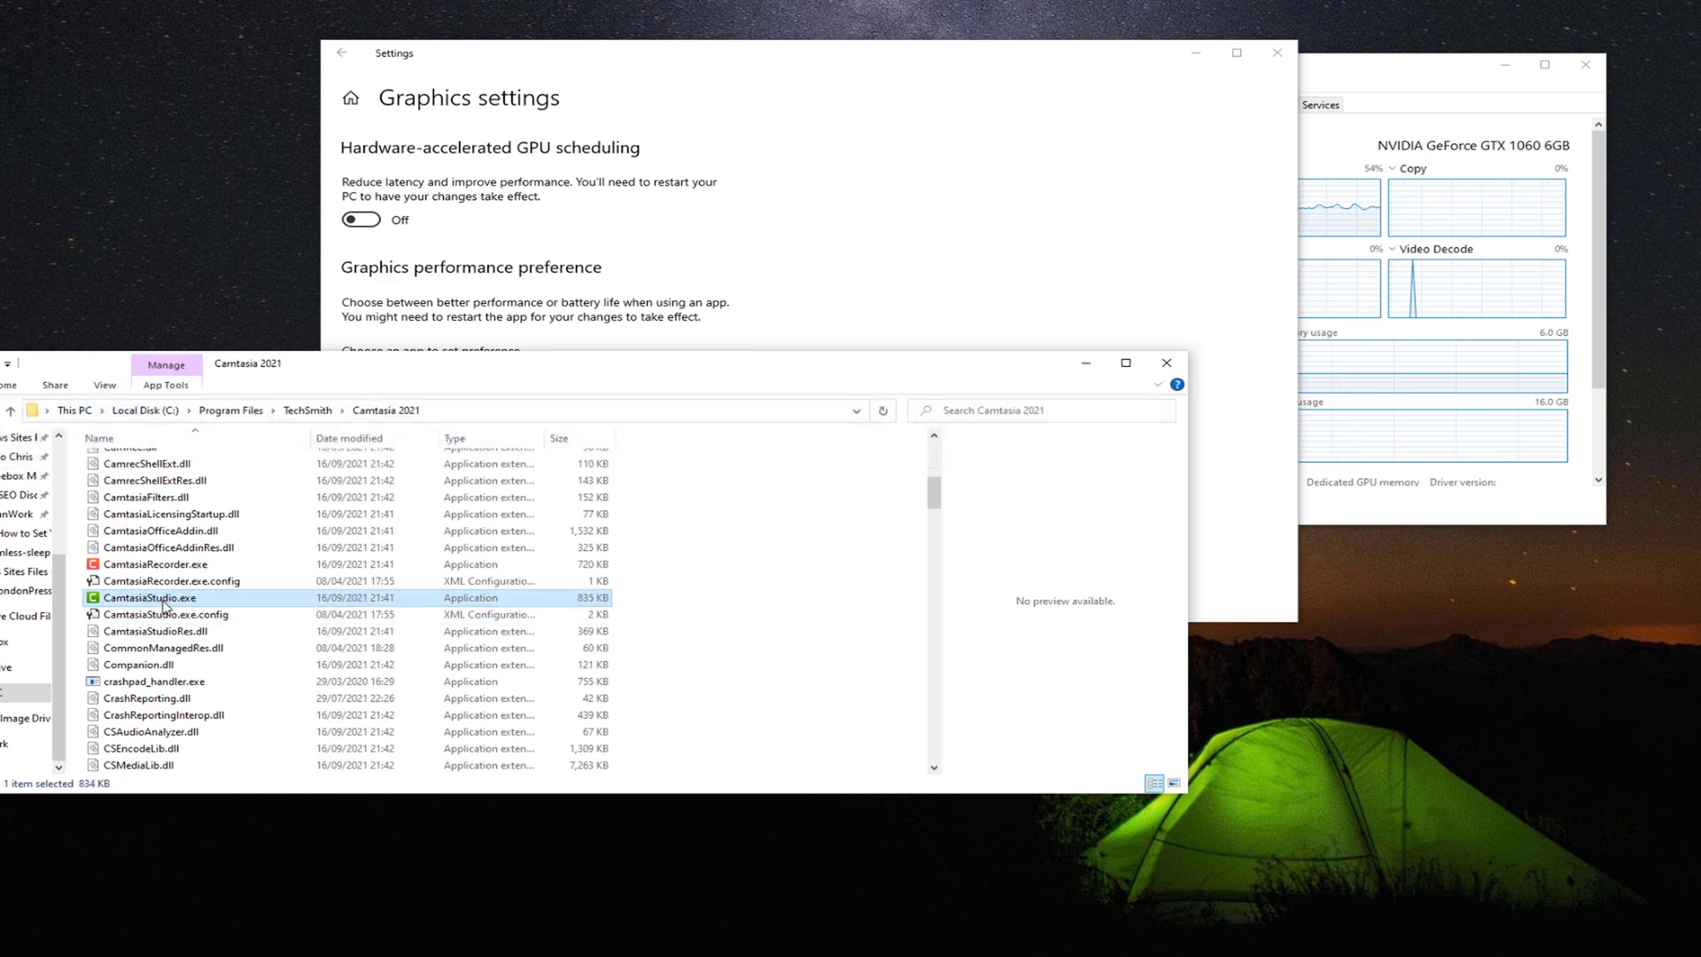
Save High performance as Camtasia 2021's graphics preference, then close the Settings window
{"action": "left_click", "coordinate": [983, 217]}
{"action": "left_click", "coordinate": [422, 468]}
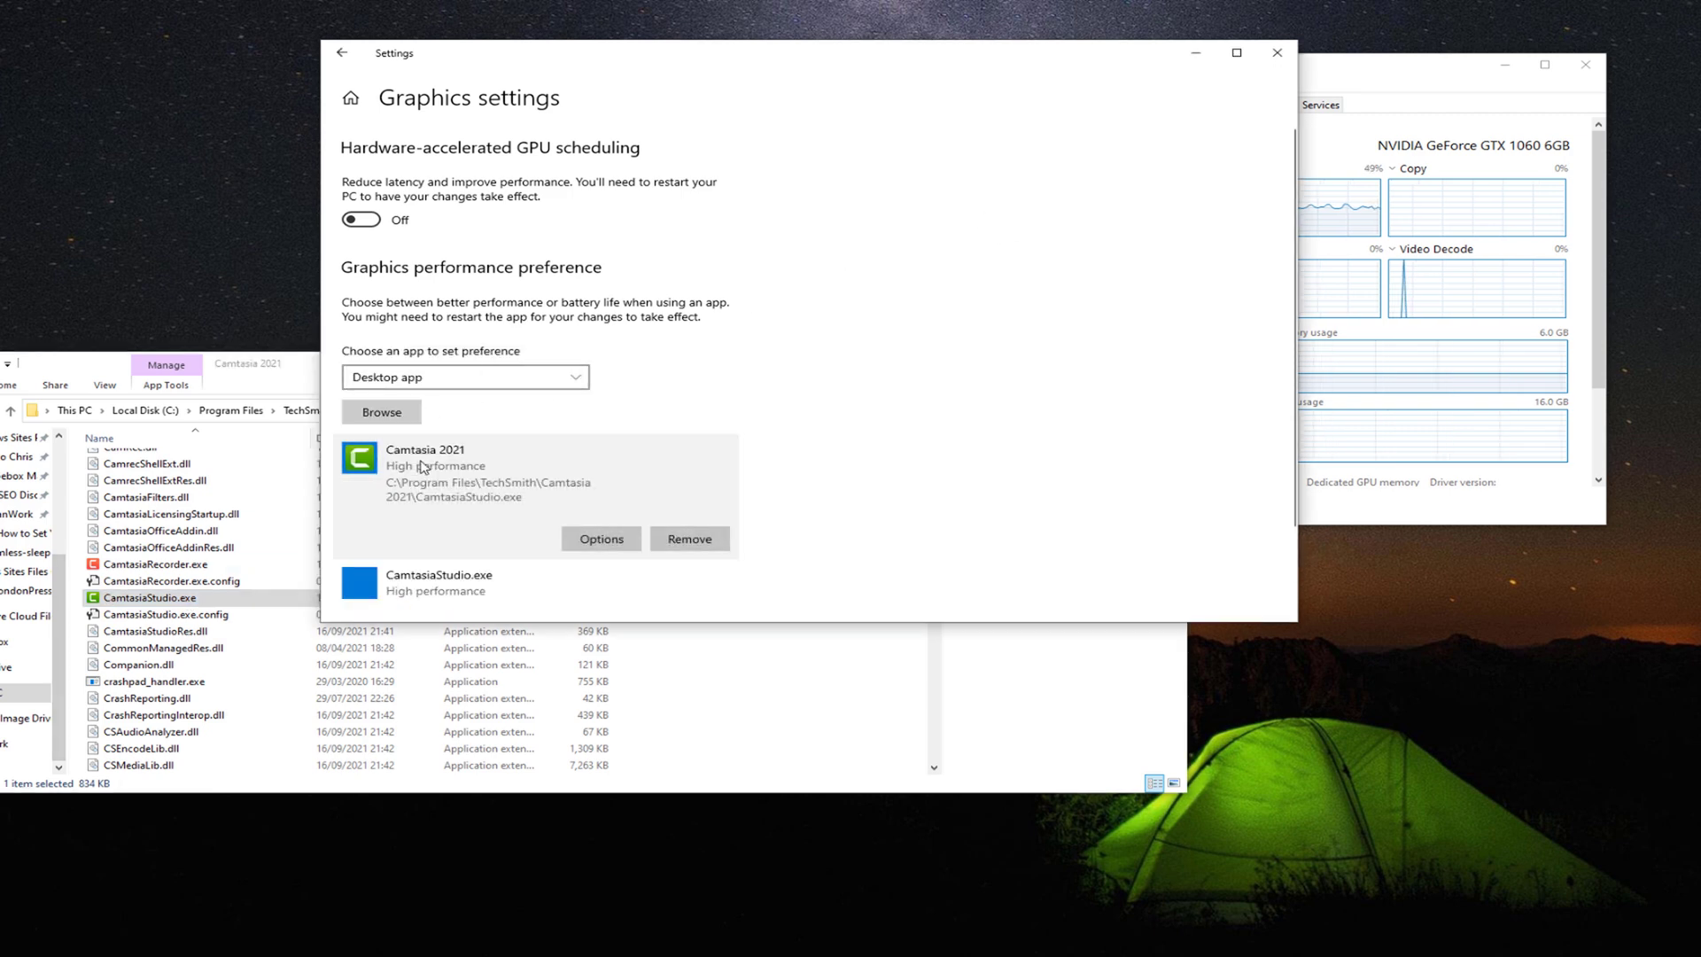
{"action": "left_click", "coordinate": [592, 542]}
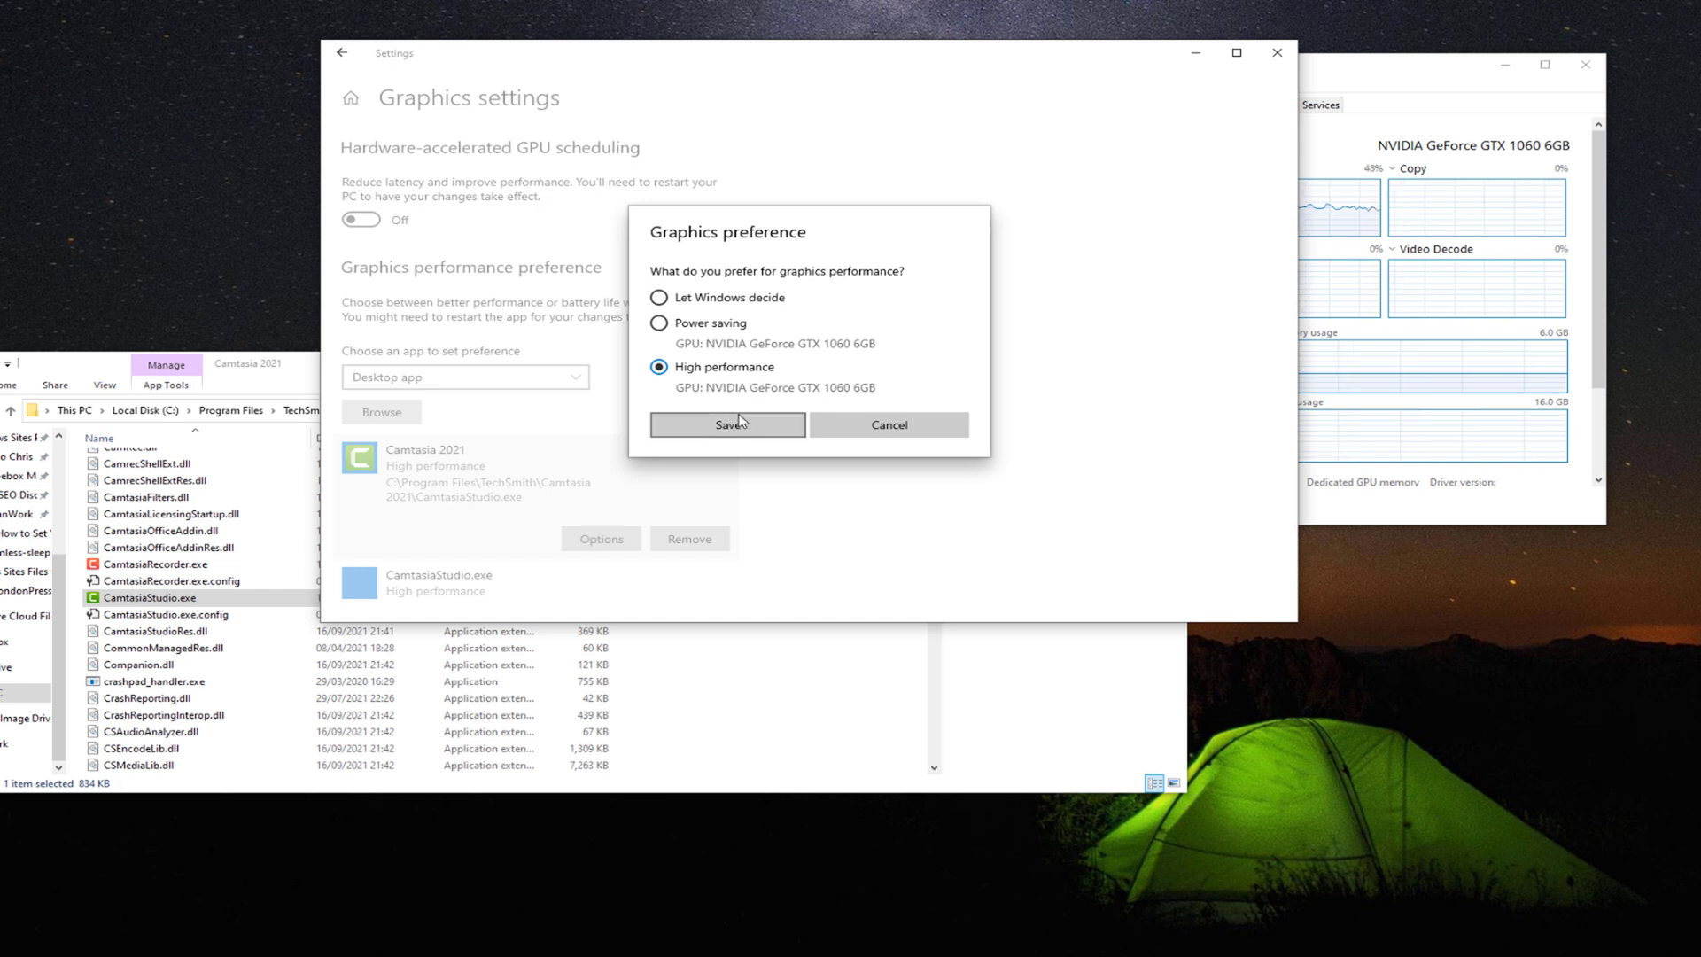
{"action": "left_click", "coordinate": [783, 431]}
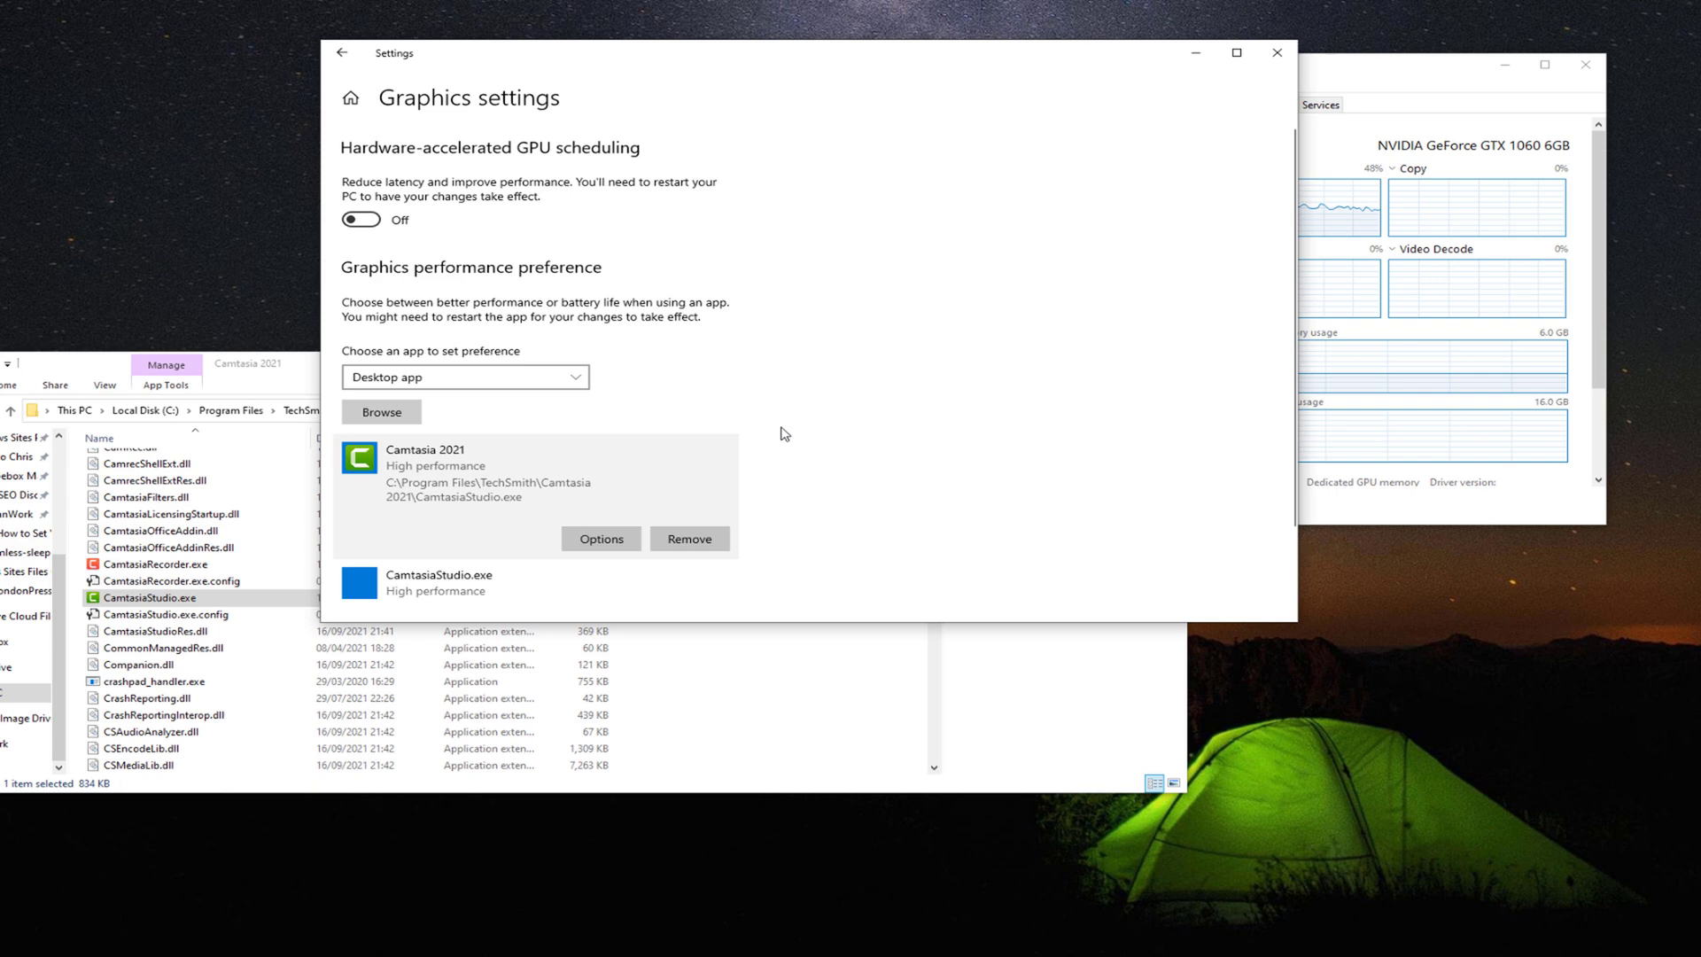
{"action": "left_click", "coordinate": [1276, 53]}
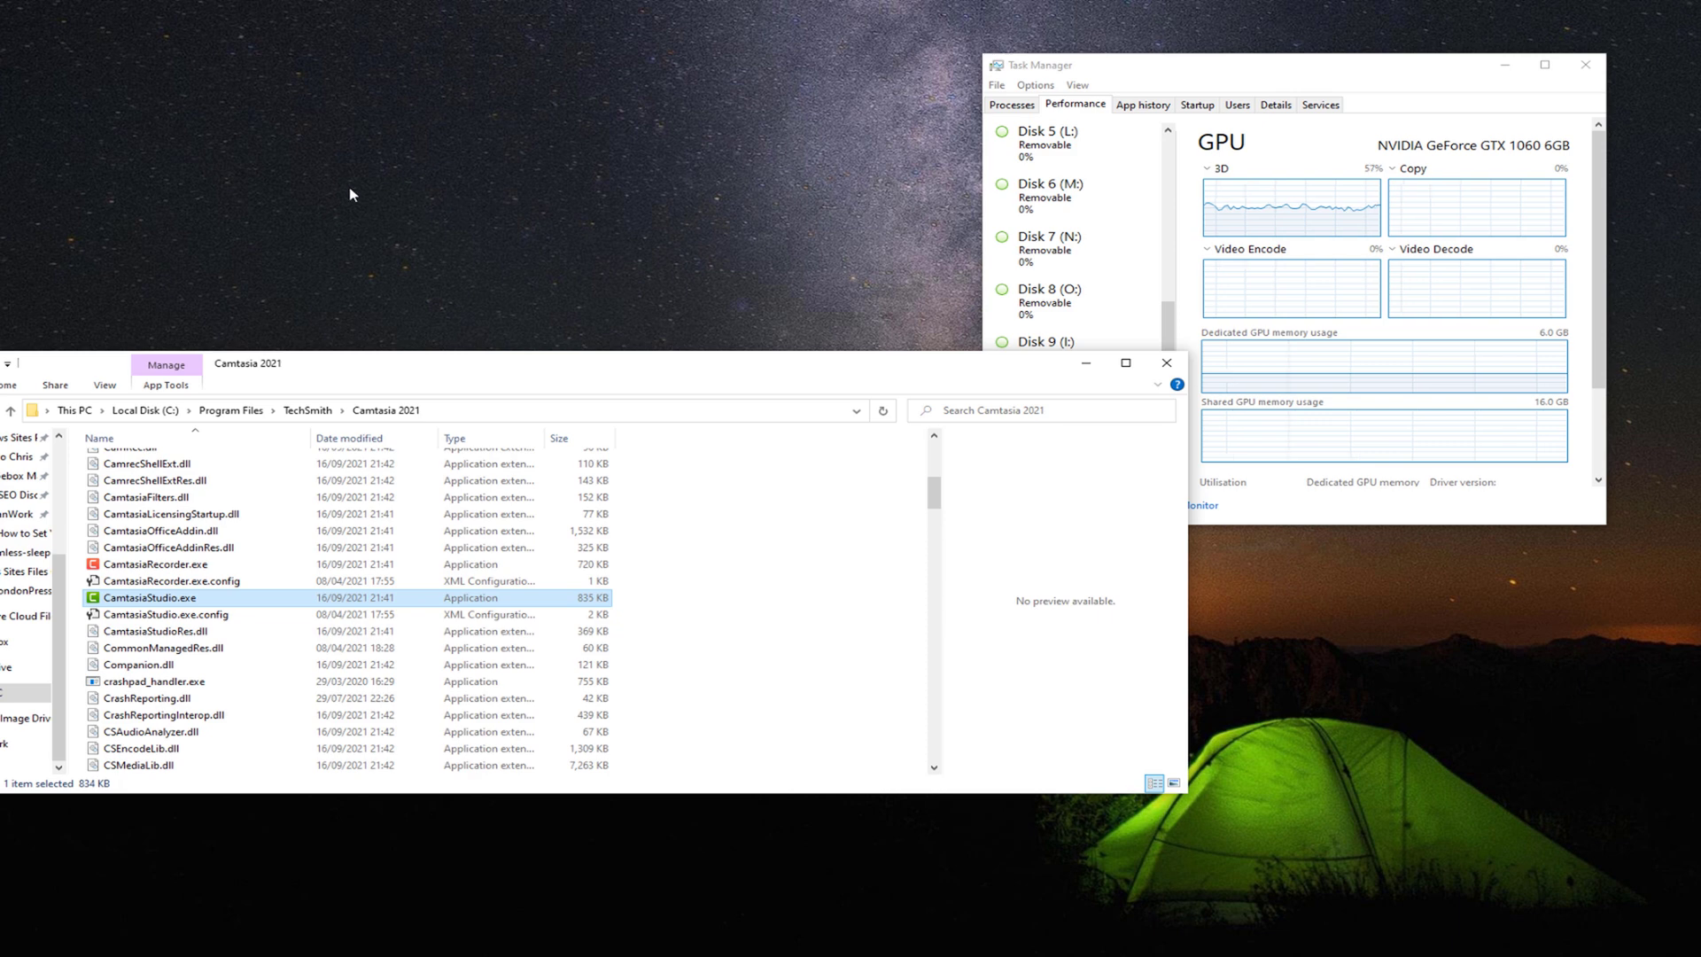
Launch the NVIDIA Control Panel from the desktop context menu and move its window to the right
{"action": "right_click", "coordinate": [373, 174]}
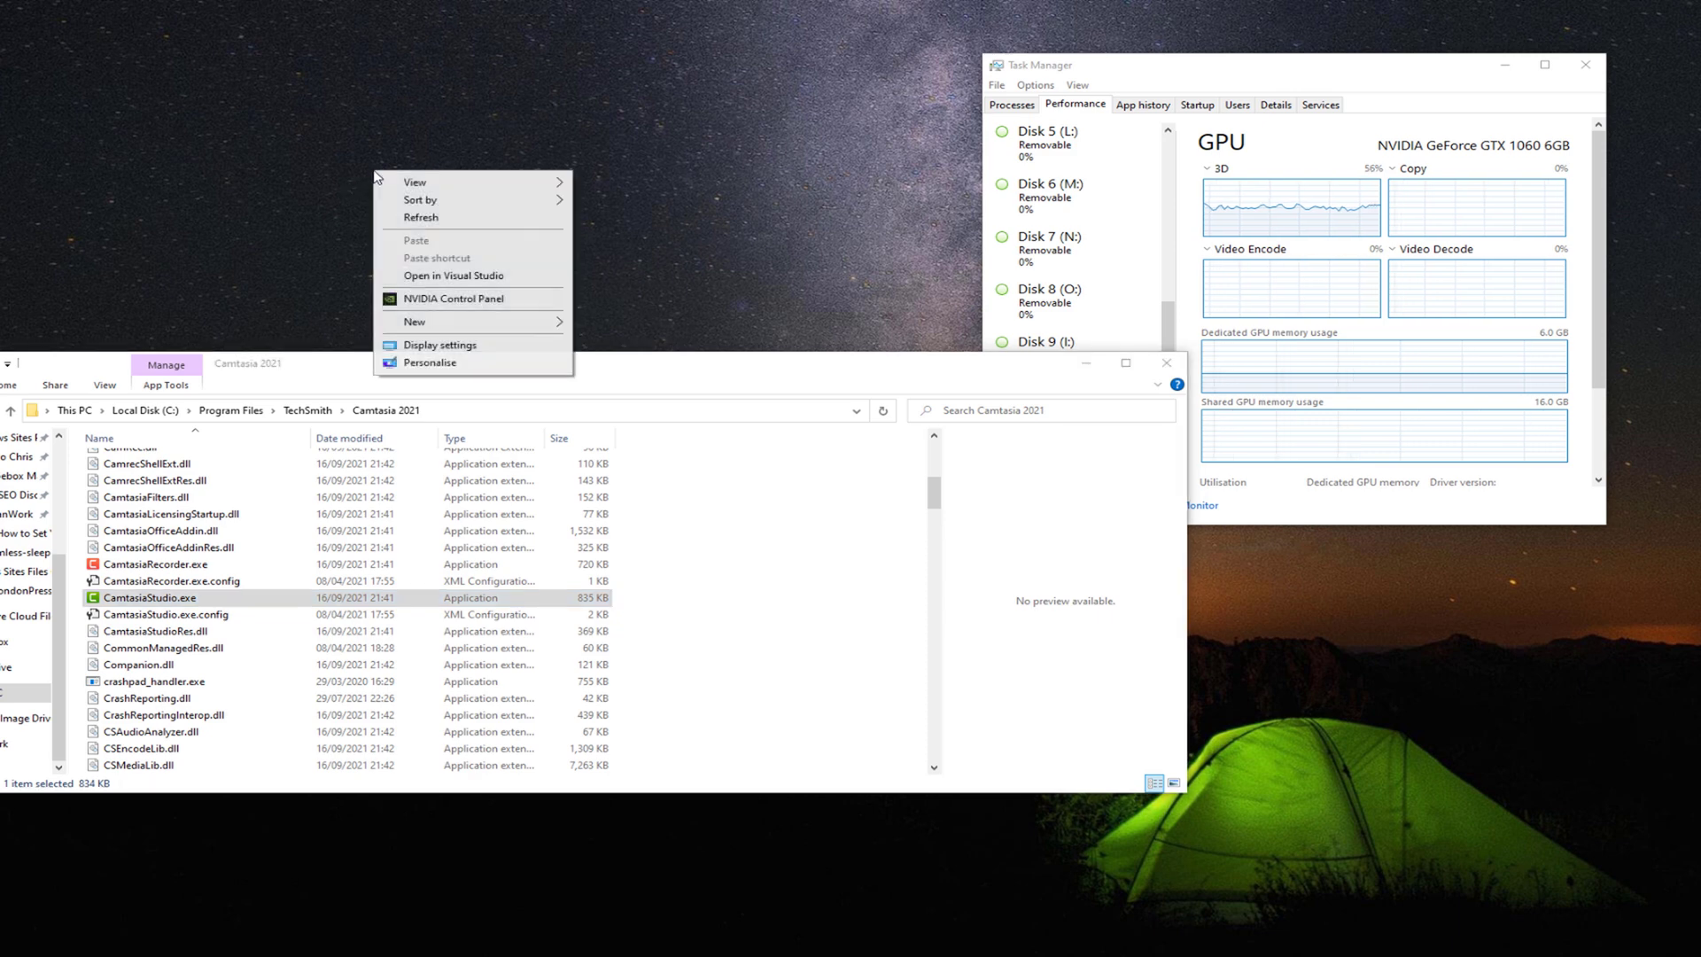
{"action": "left_click", "coordinate": [457, 299]}
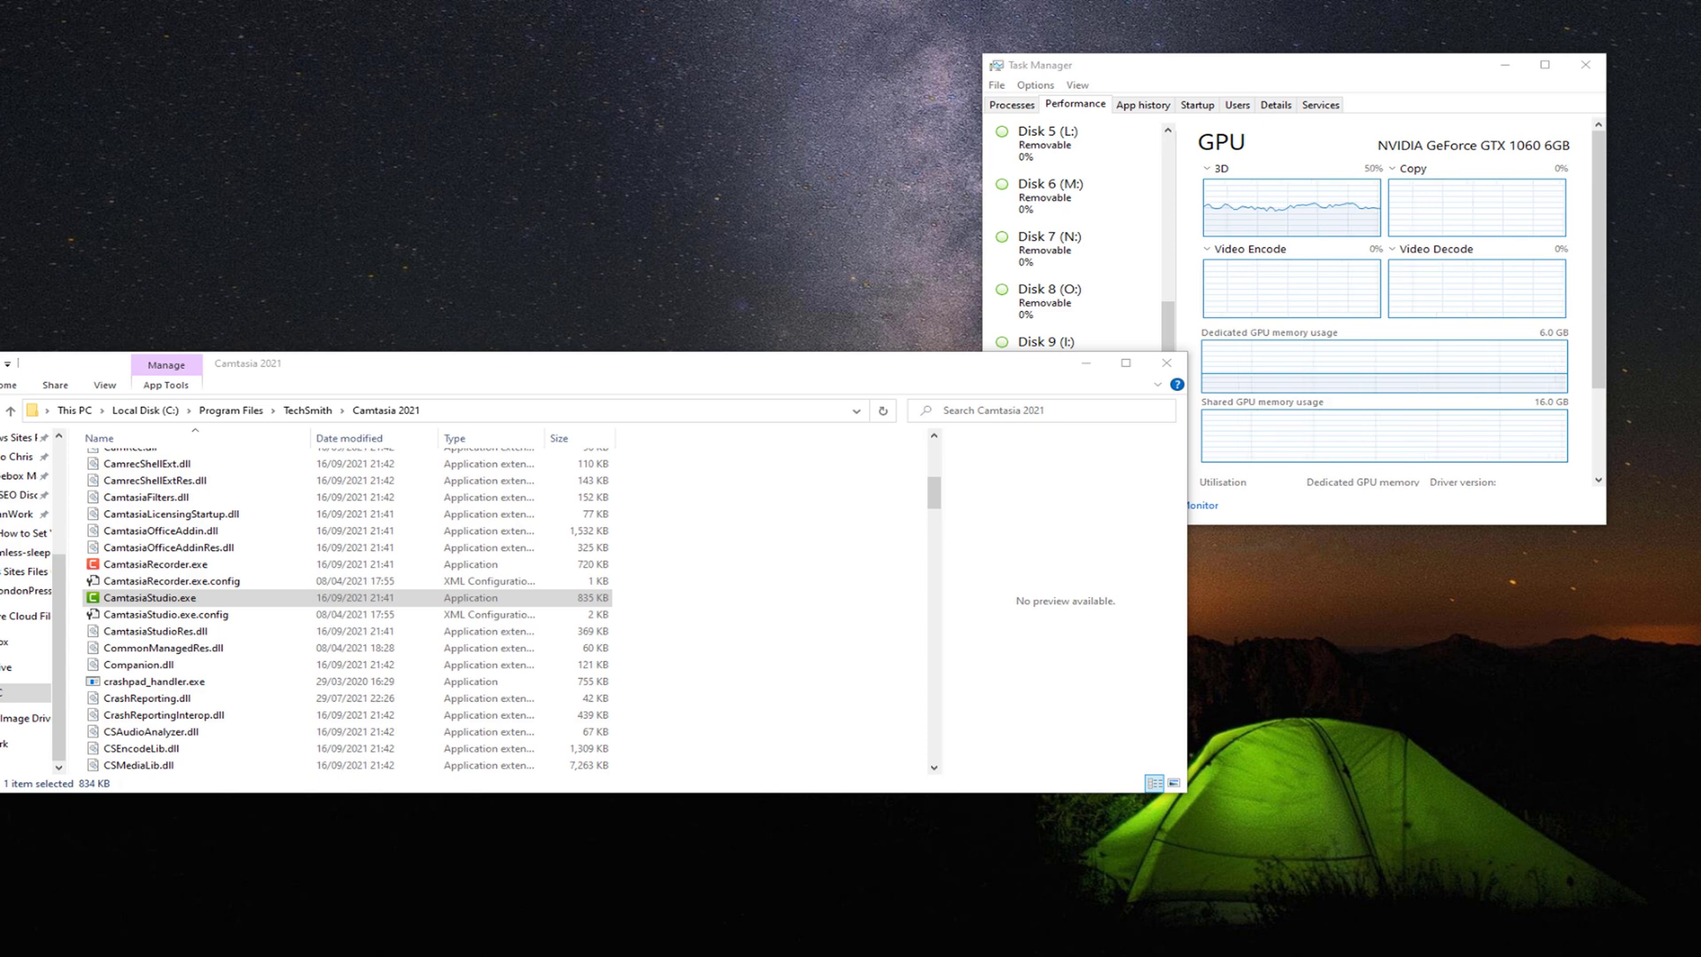
{"action": "left_click_drag", "start_coordinate": [538, 30], "coordinate": [739, 51]}
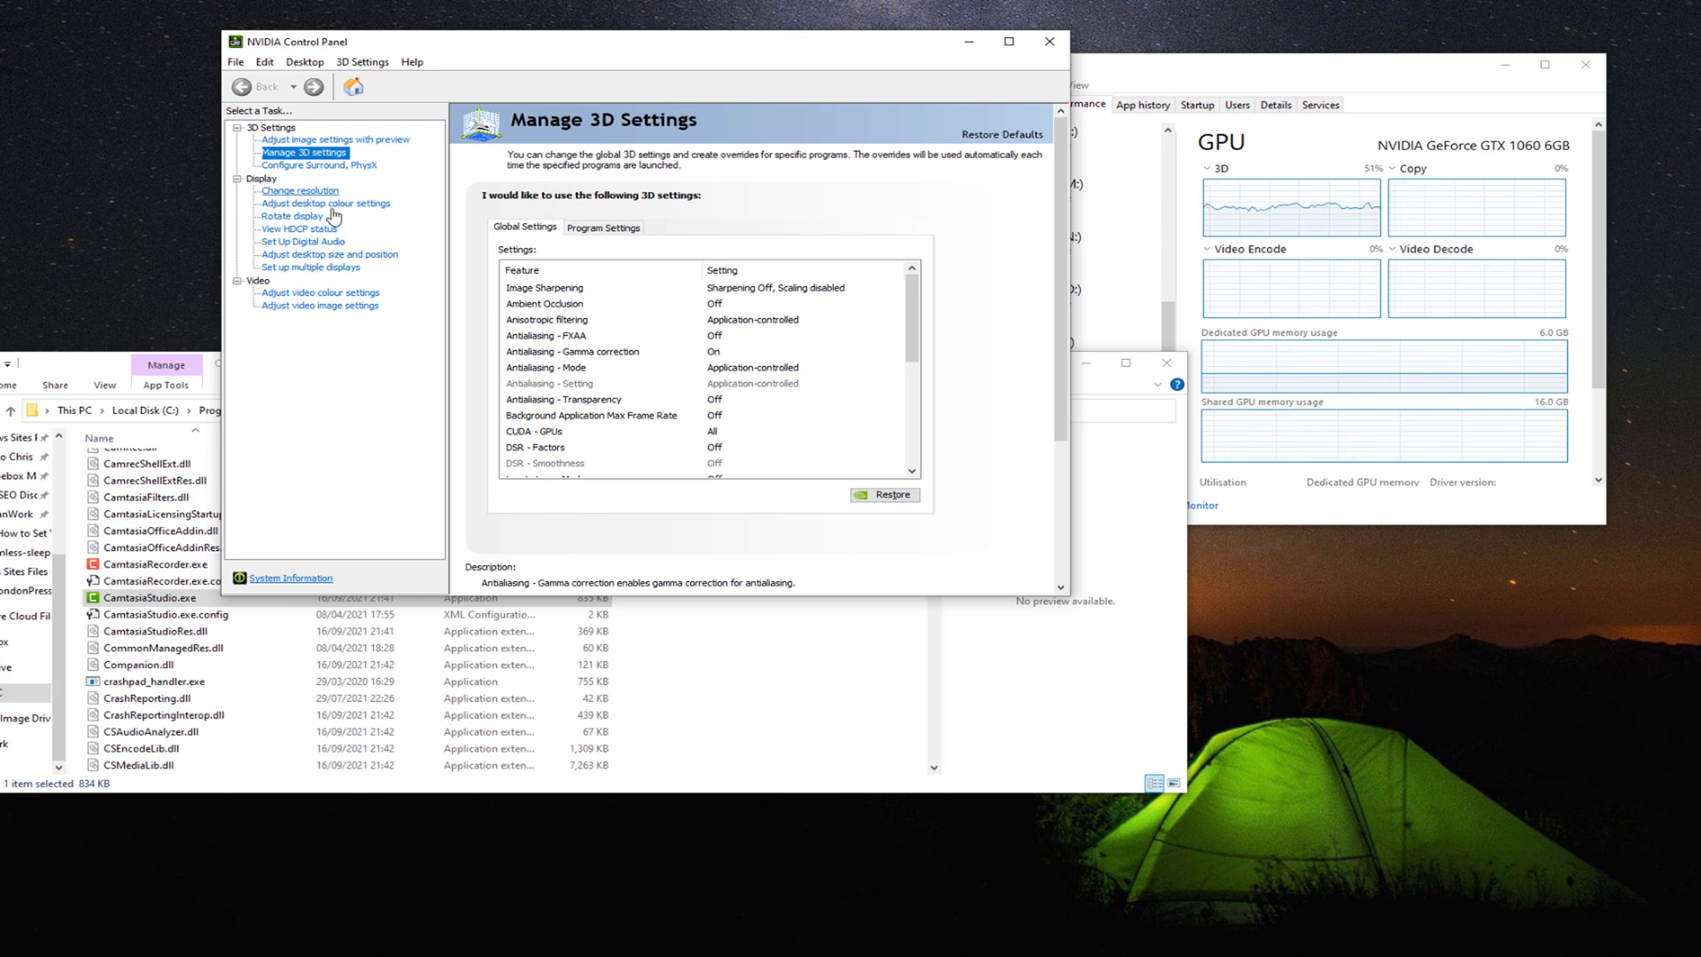
Under Manage 3D settings > Global Settings, set OpenGL rendering GPU to NVIDIA GeForce GTX 1060 6GB
{"action": "left_click", "coordinate": [309, 157]}
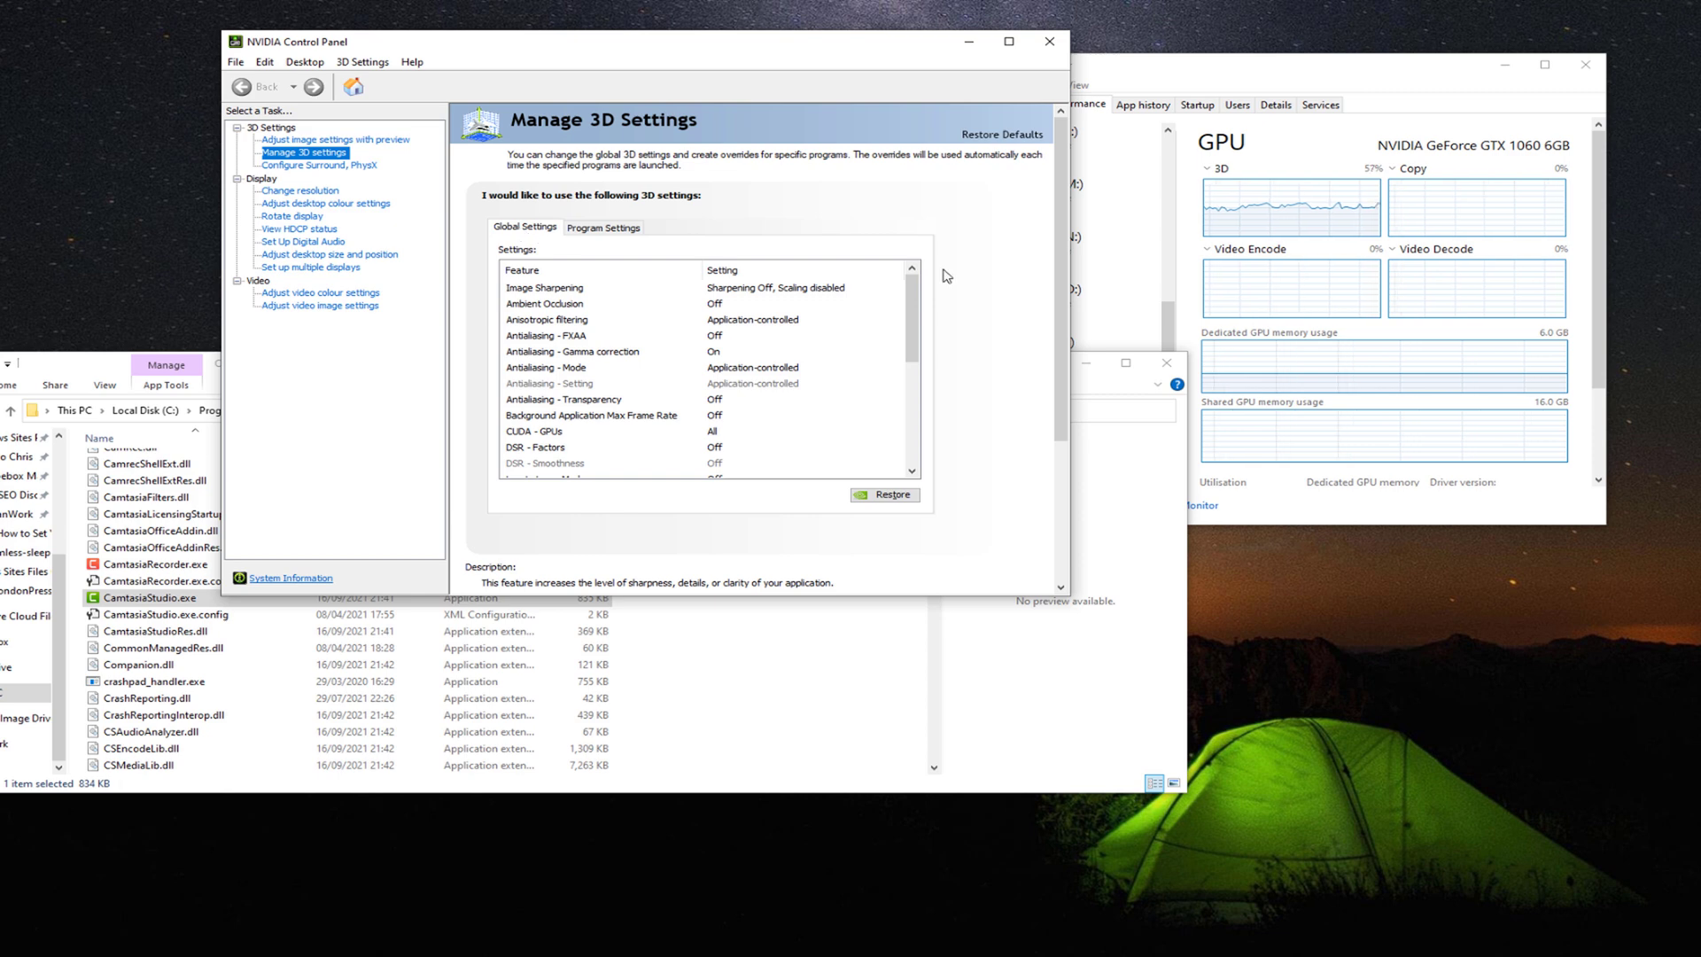
{"action": "left_click_drag", "start_coordinate": [911, 298], "coordinate": [917, 401]}
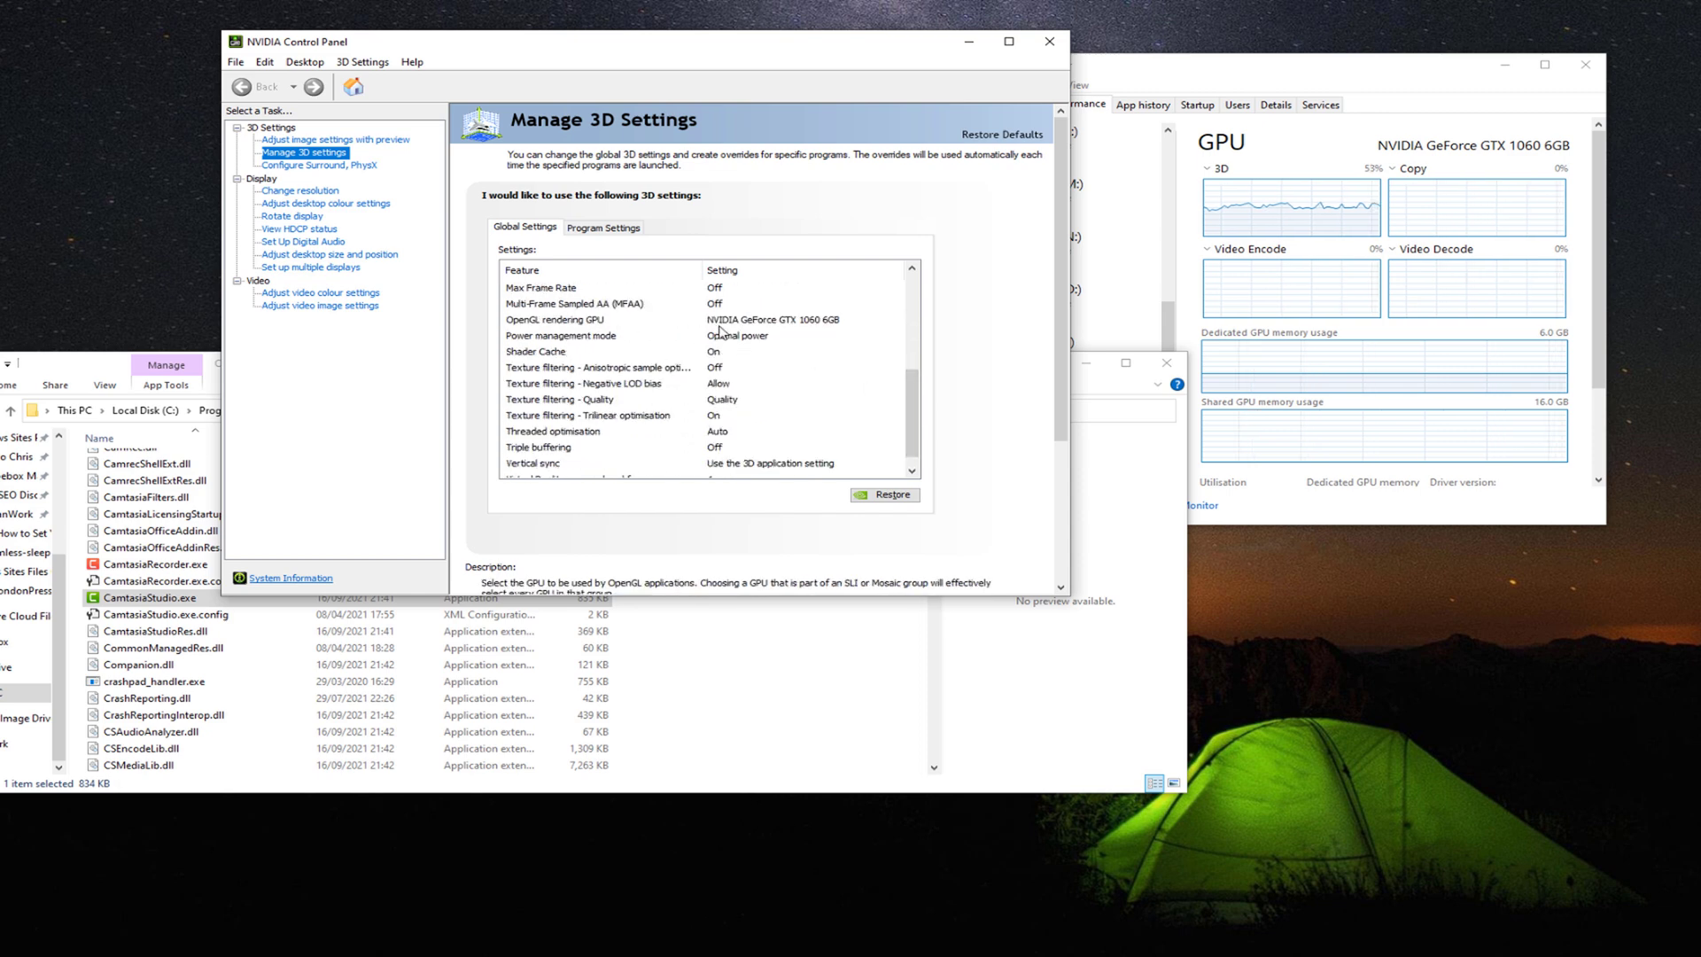
{"action": "left_click", "coordinate": [769, 323]}
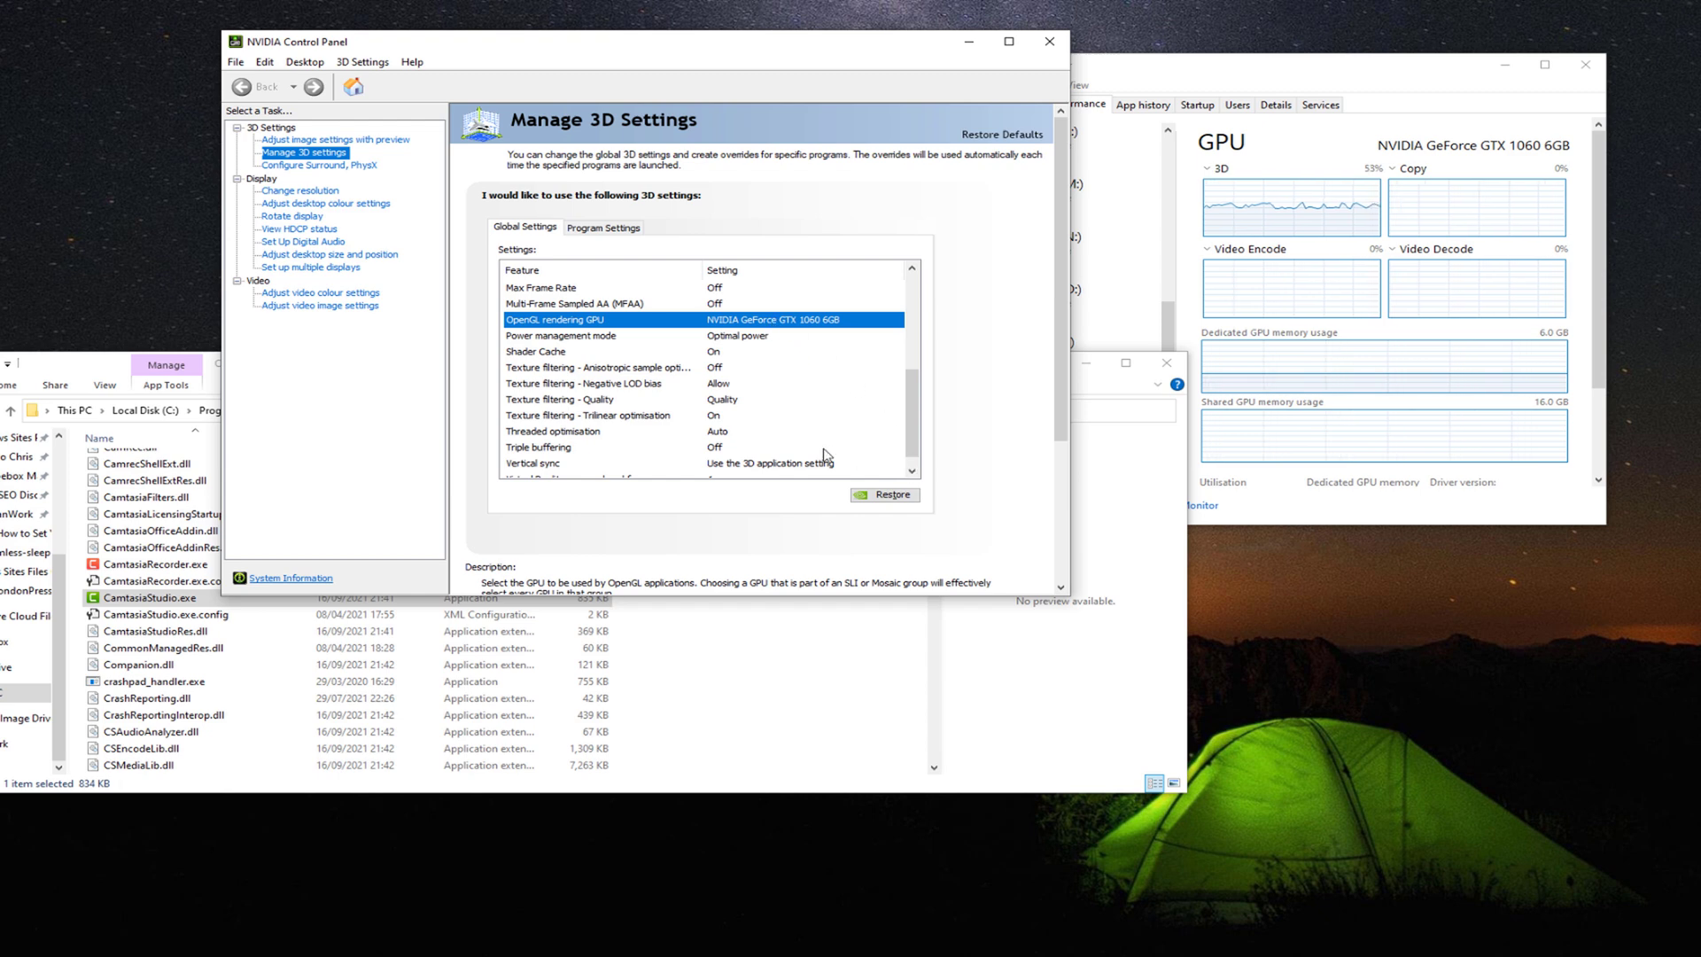
{"action": "left_click", "coordinate": [871, 497]}
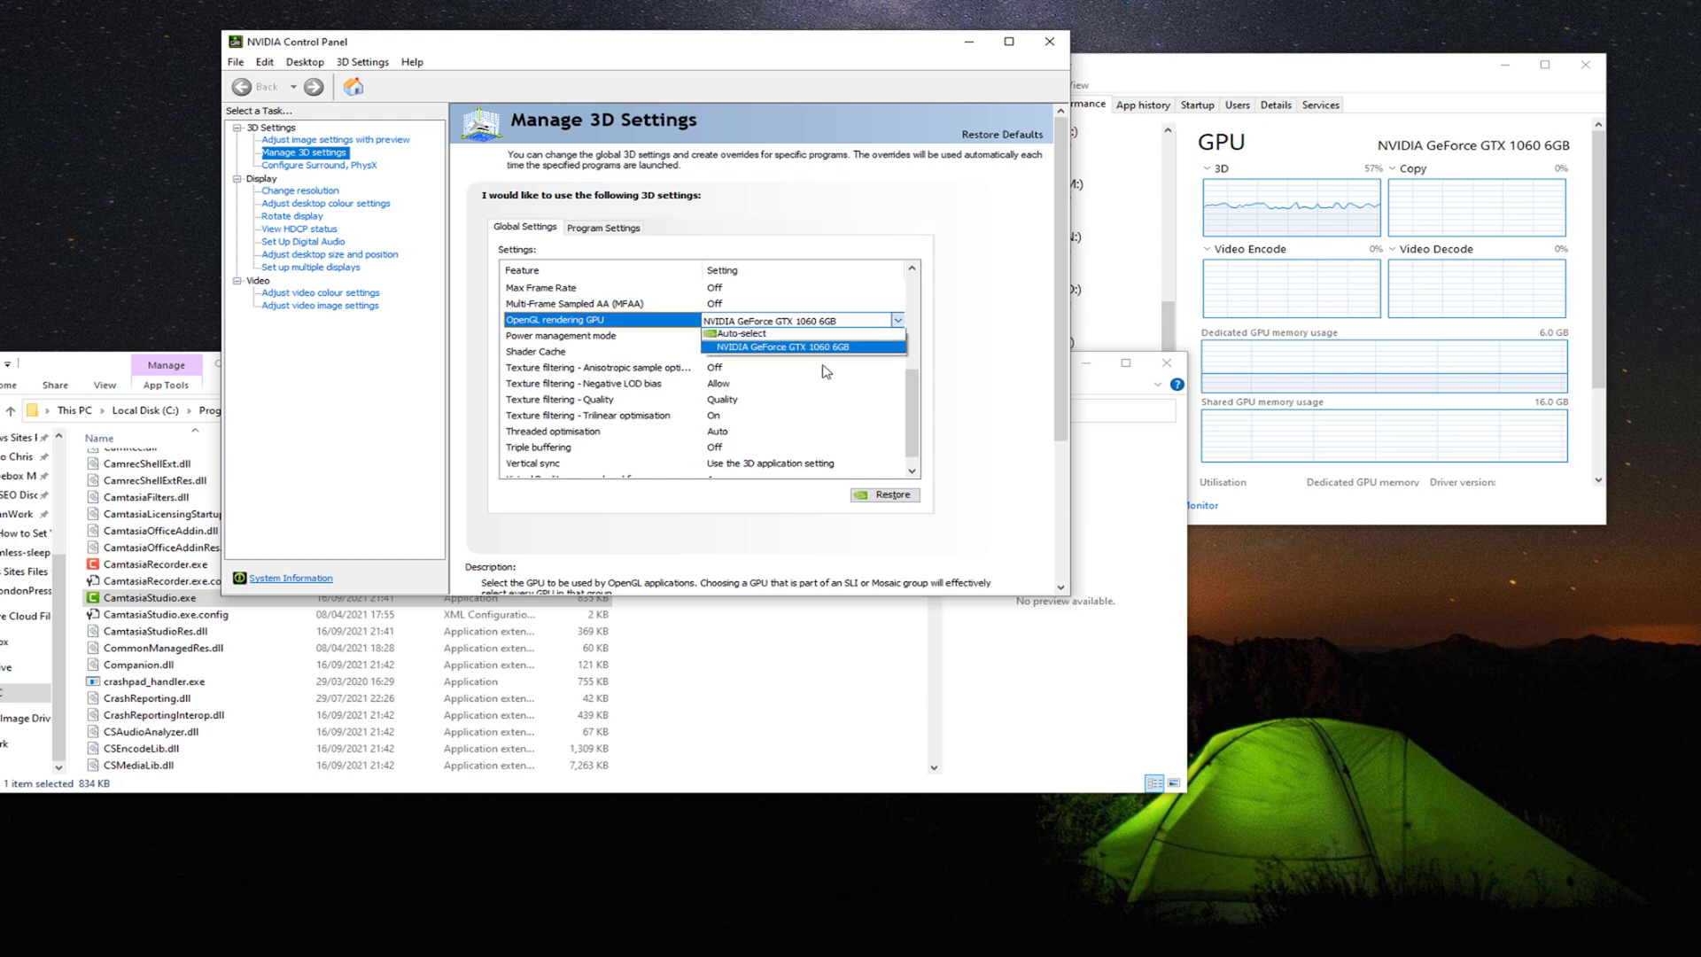
{"action": "left_click", "coordinate": [984, 499]}
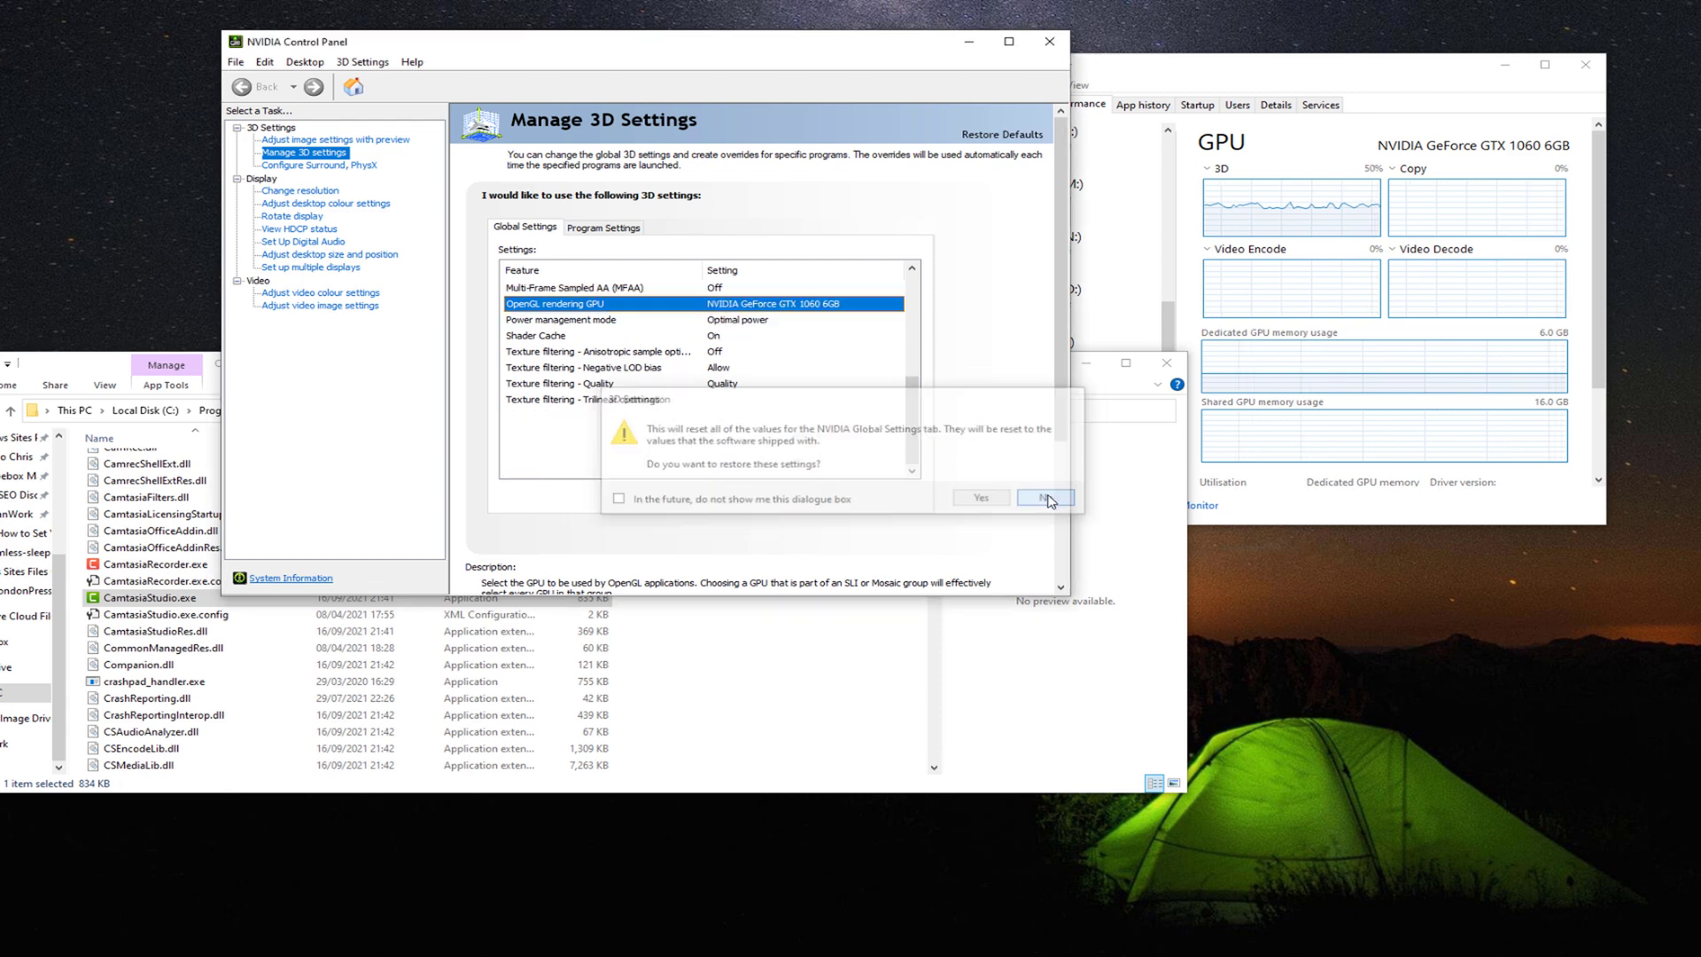
{"action": "left_click", "coordinate": [762, 305]}
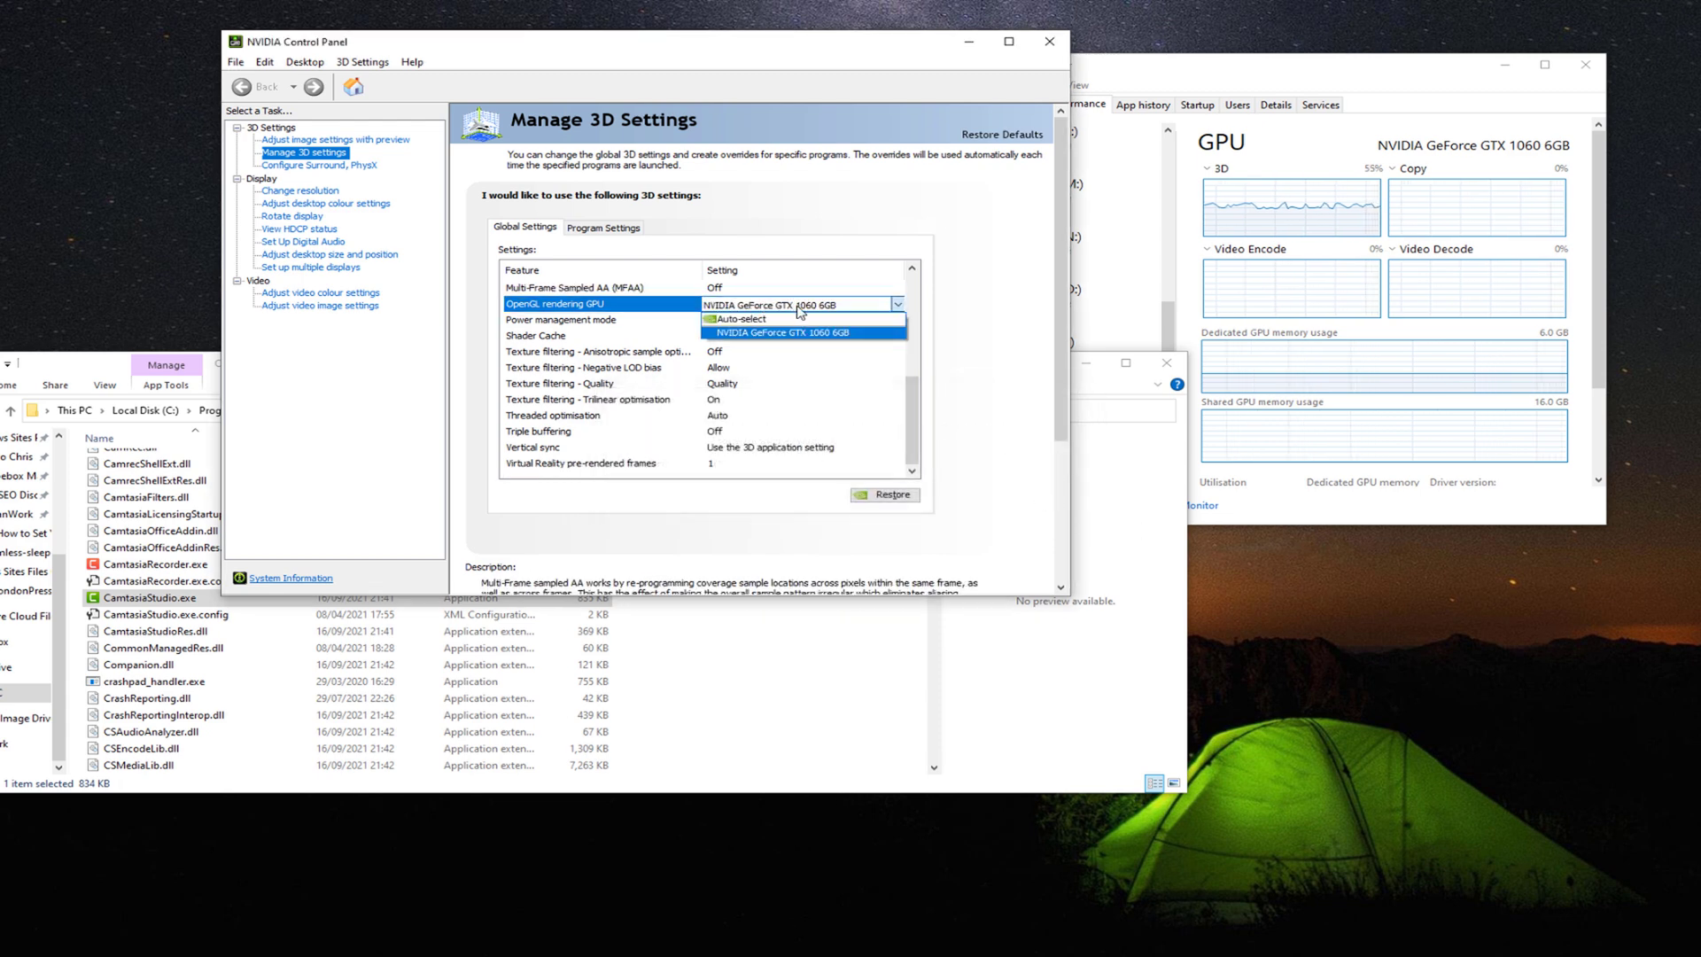
{"action": "left_click", "coordinate": [837, 335]}
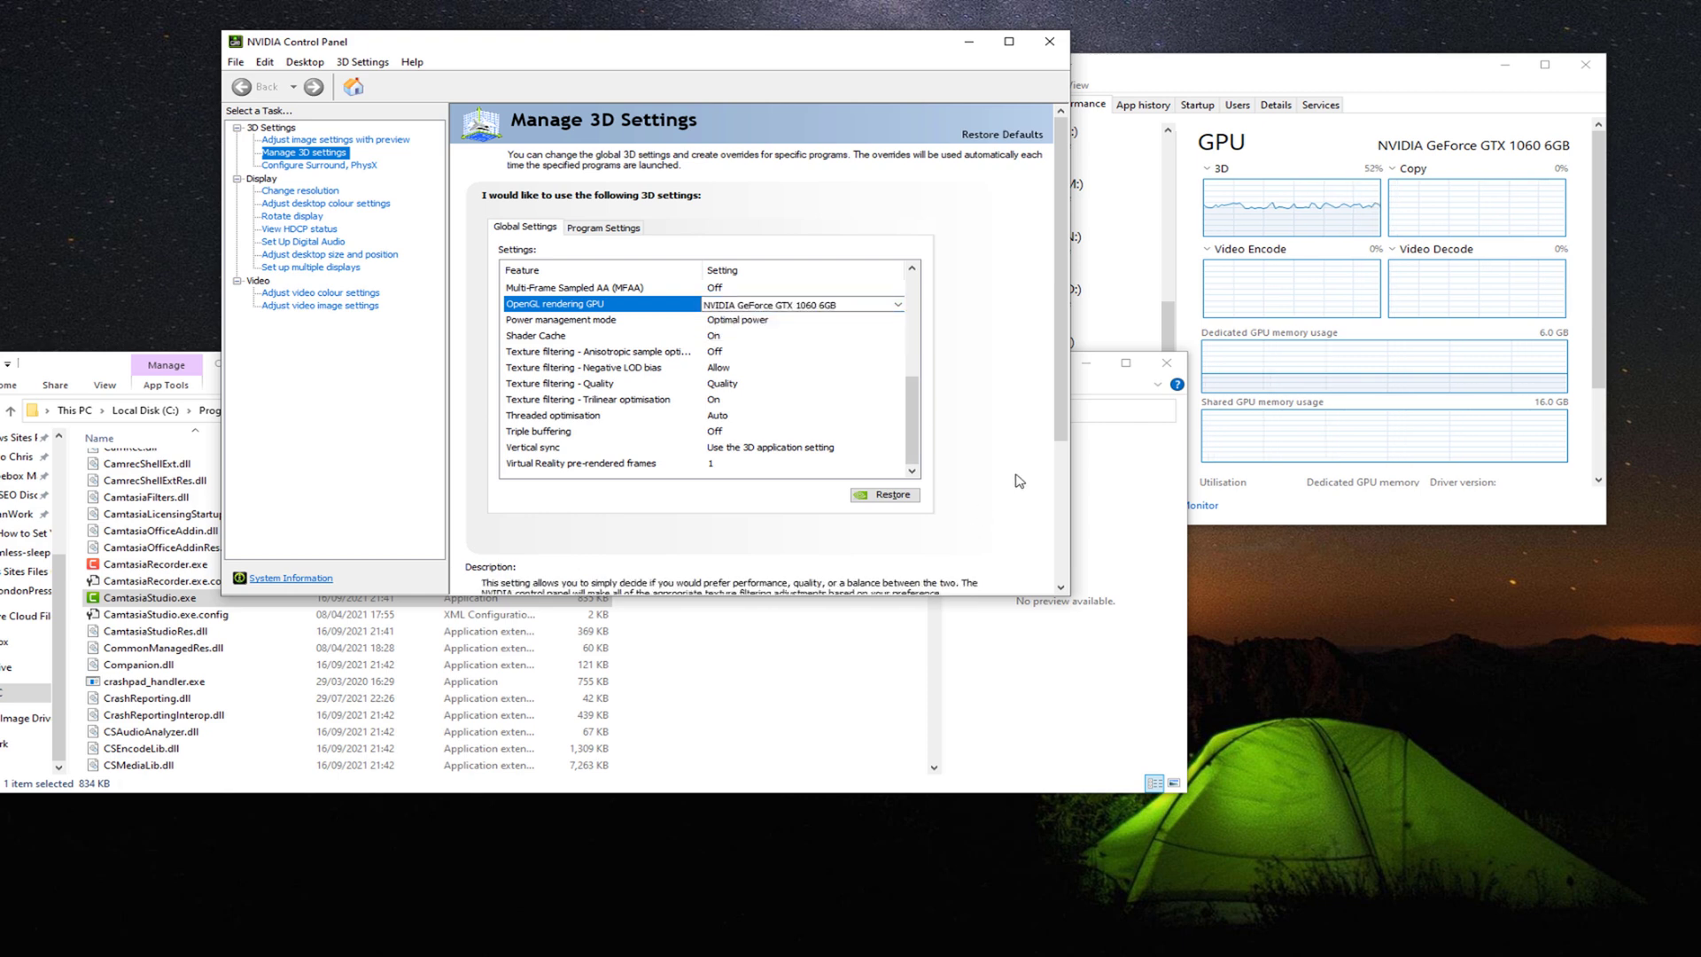
{"action": "scroll", "coordinate": [1019, 480], "scroll_direction": "down", "scroll_amount": 1}
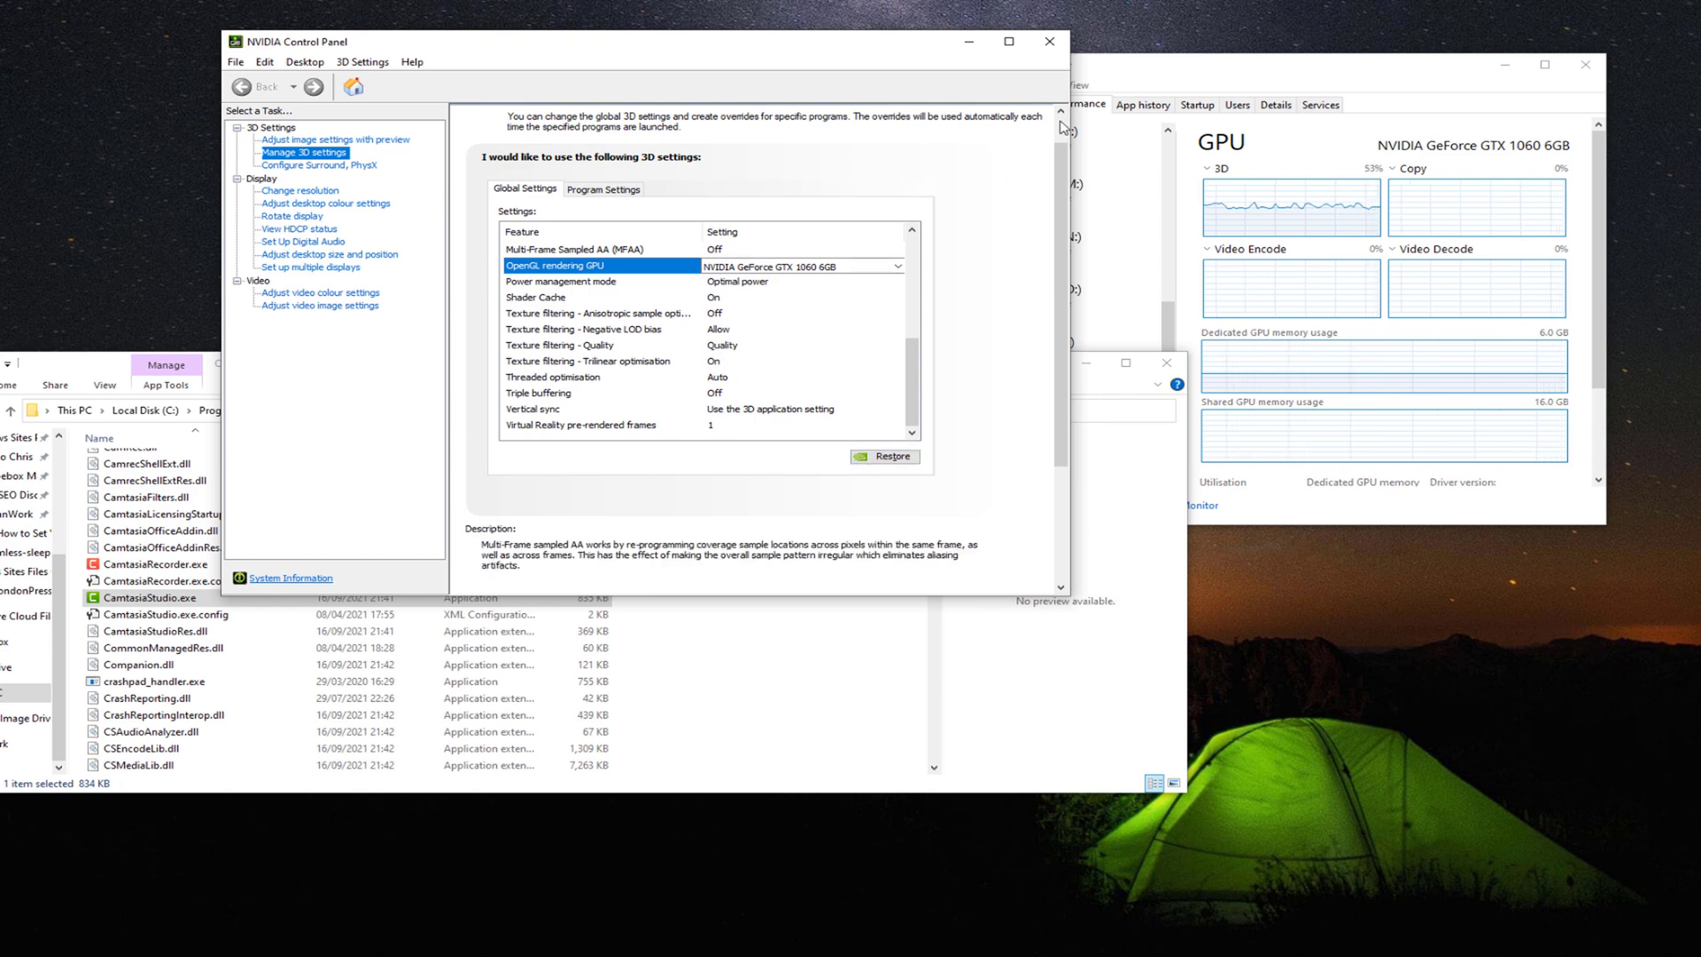
Close the NVIDIA Control Panel and bring up Task Manager's GPU 0 performance graphs
{"action": "left_click", "coordinate": [1050, 43]}
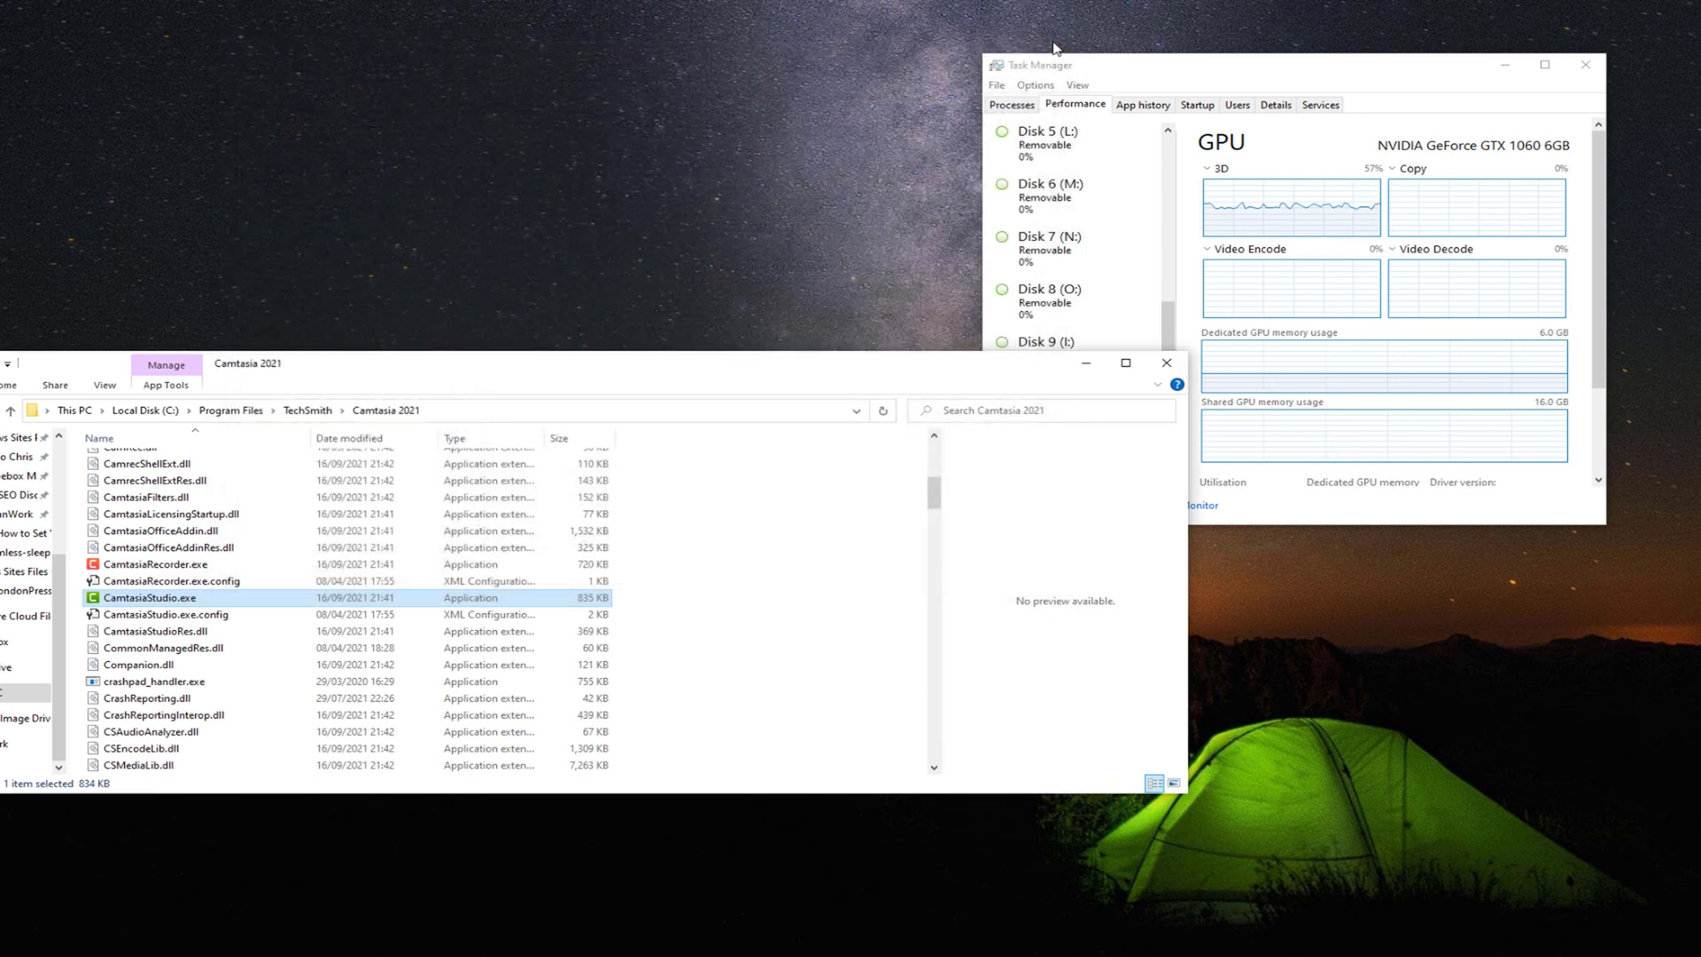
{"action": "left_click", "coordinate": [1304, 70]}
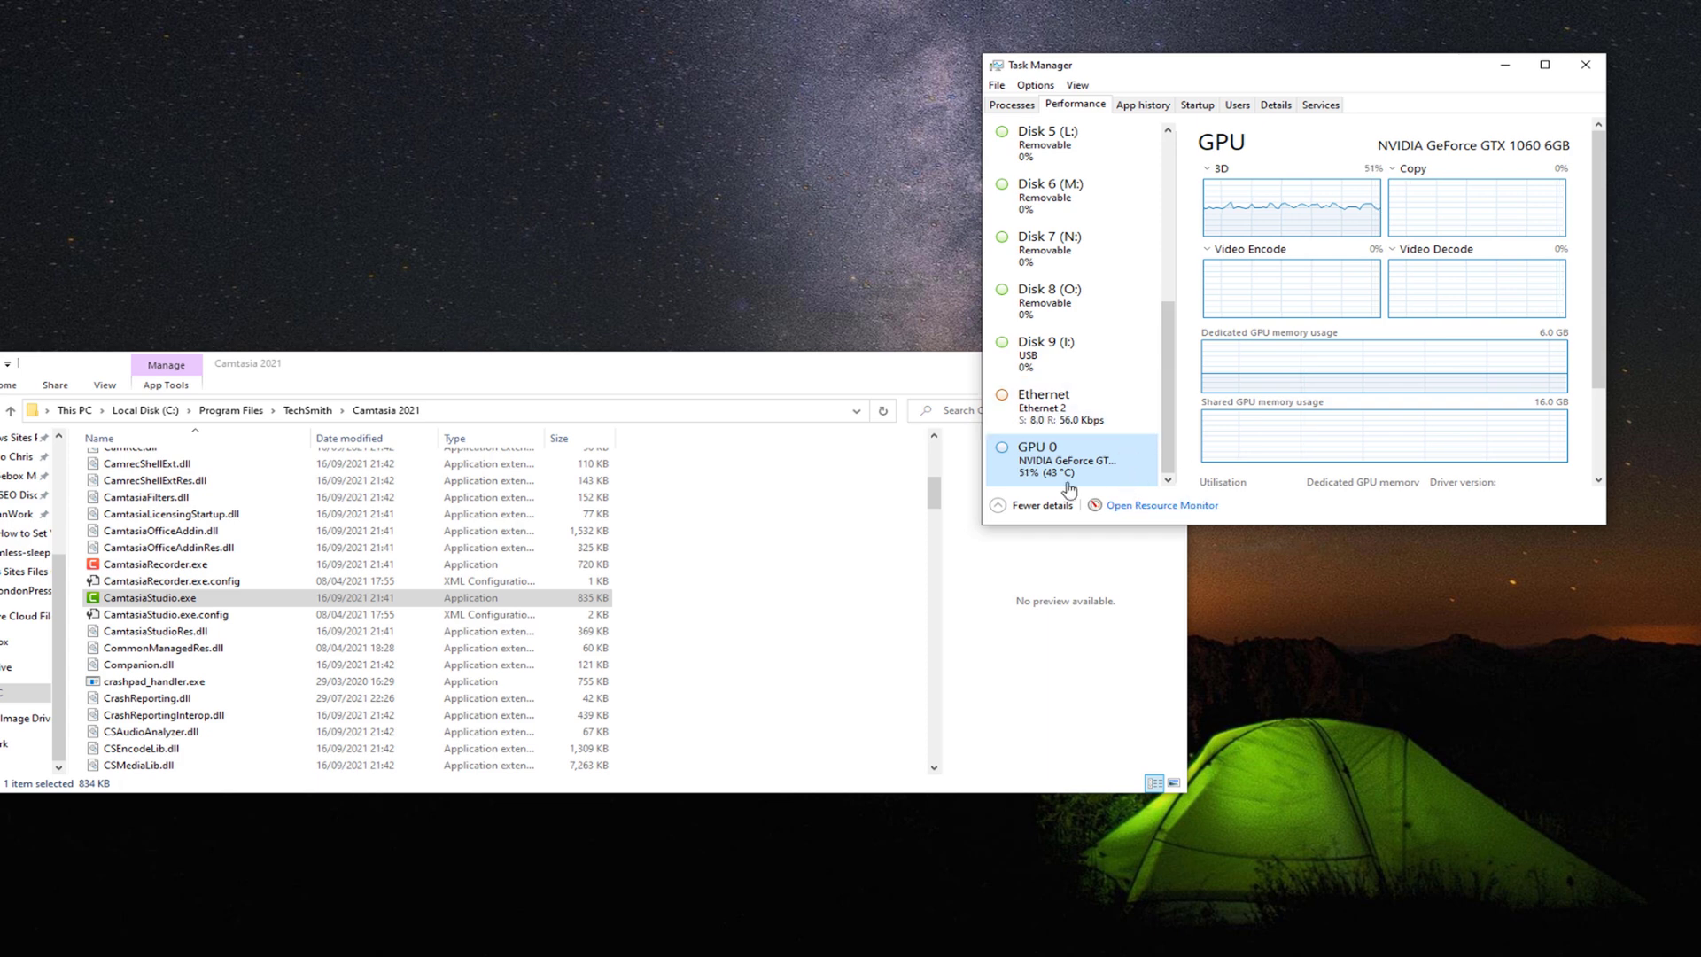